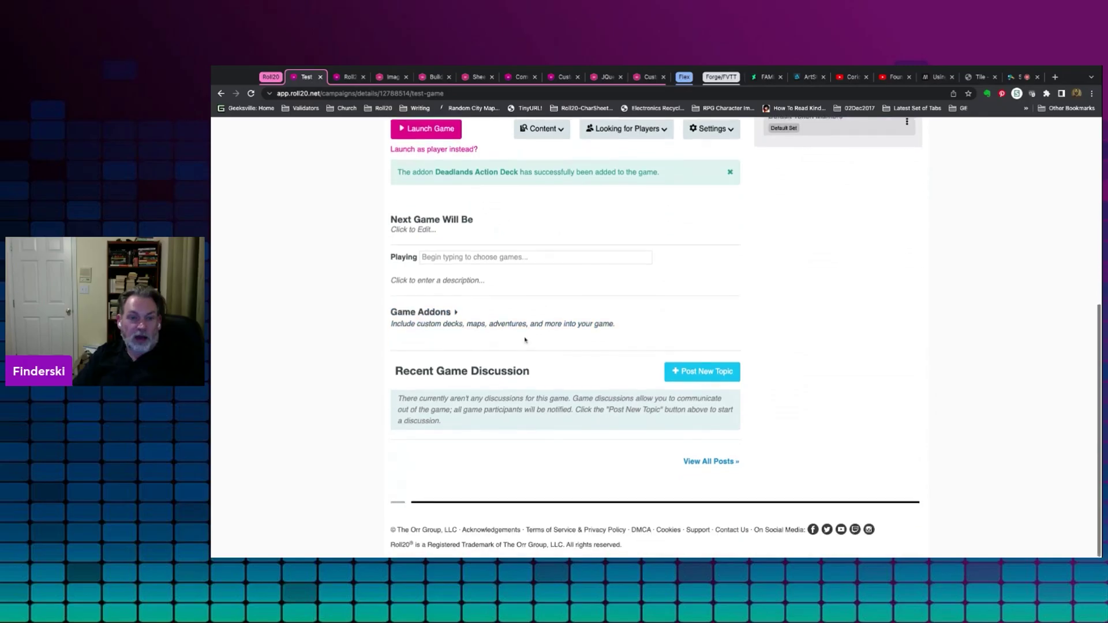
- Add the Deadlands Map Pack 1: Grand Saloon & Boot Hill addon to Test Game, searching 'dead'
left_click(446, 316)
left_click(456, 348)
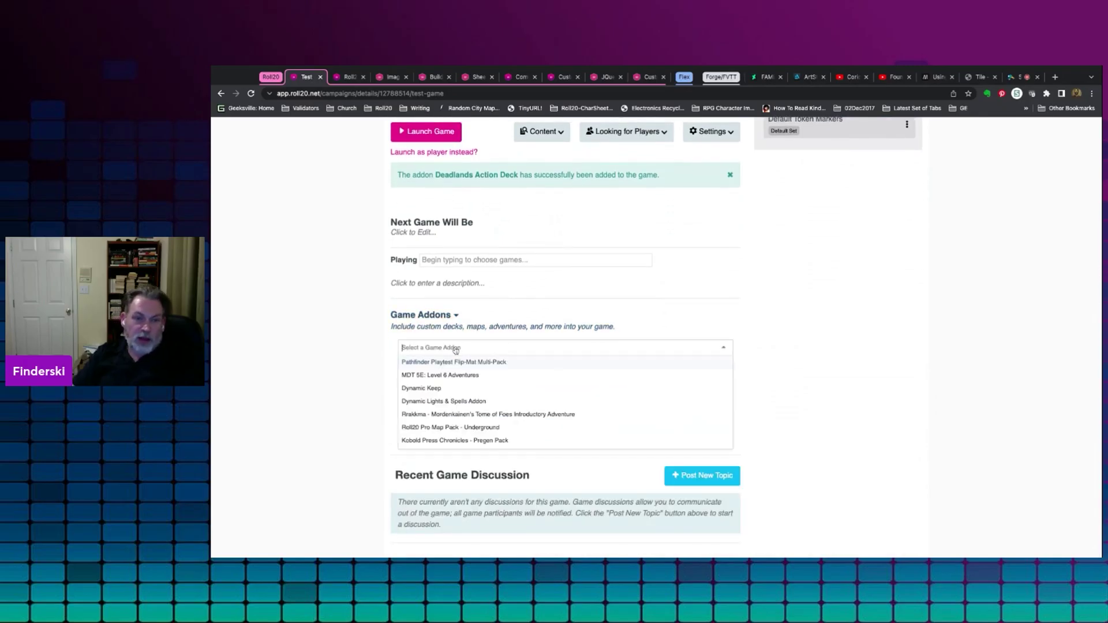
type("dead")
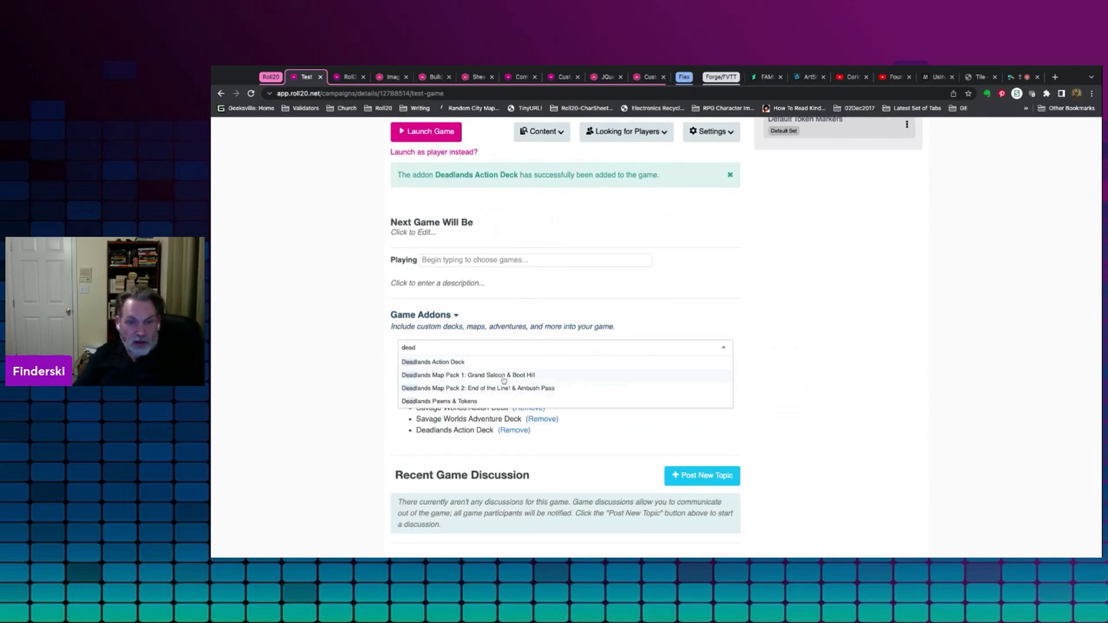
left_click(490, 376)
left_click(436, 369)
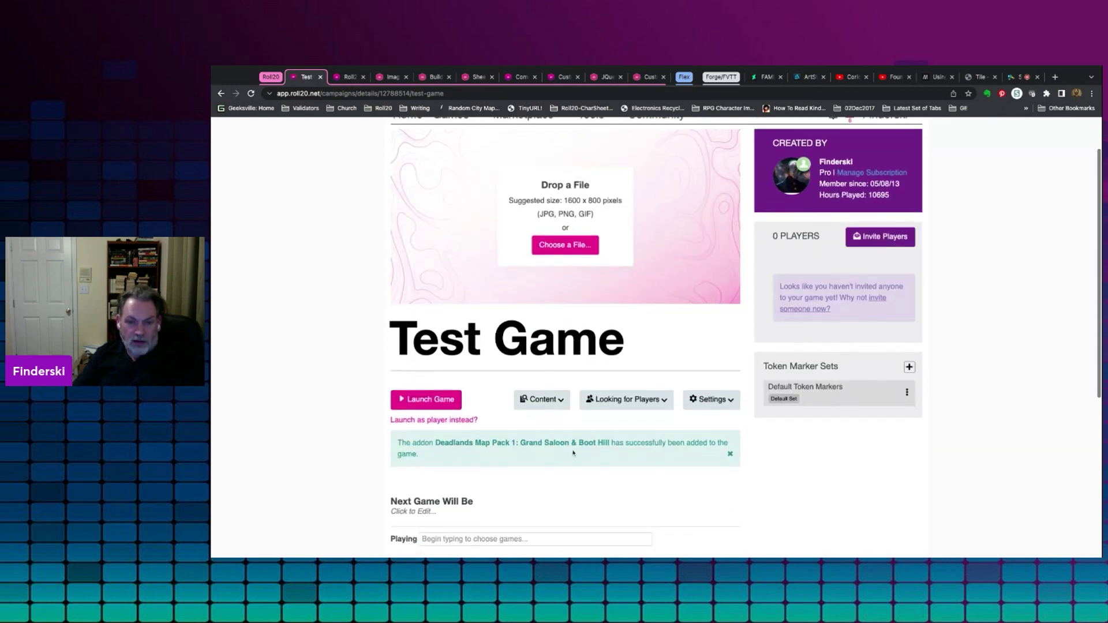
- Launch Test Game and bring up its page list
left_click(426, 399)
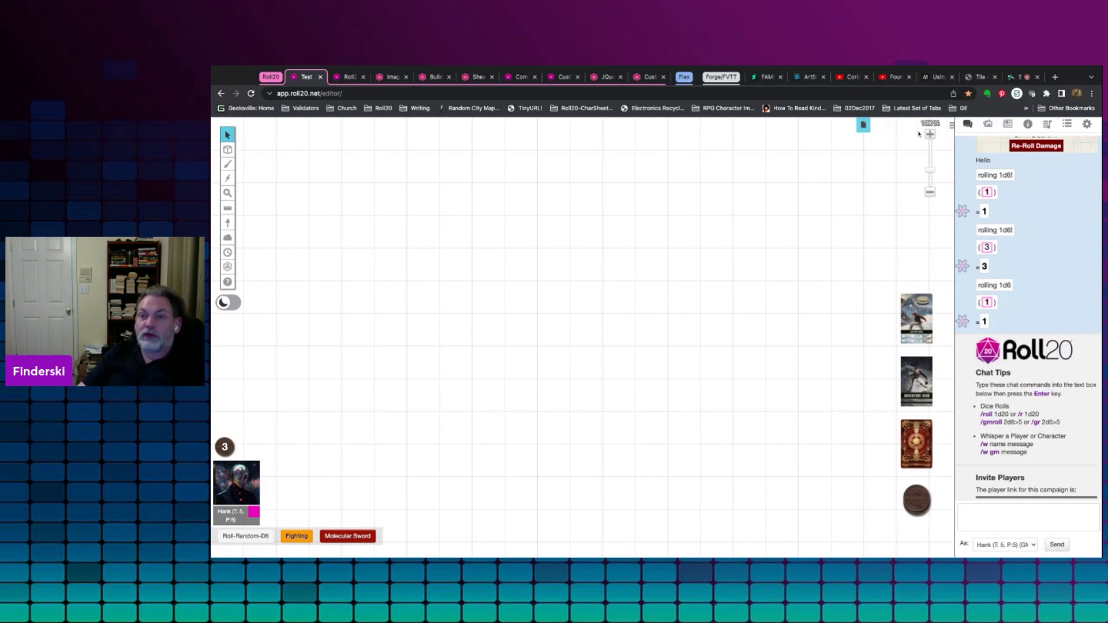
left_click(864, 127)
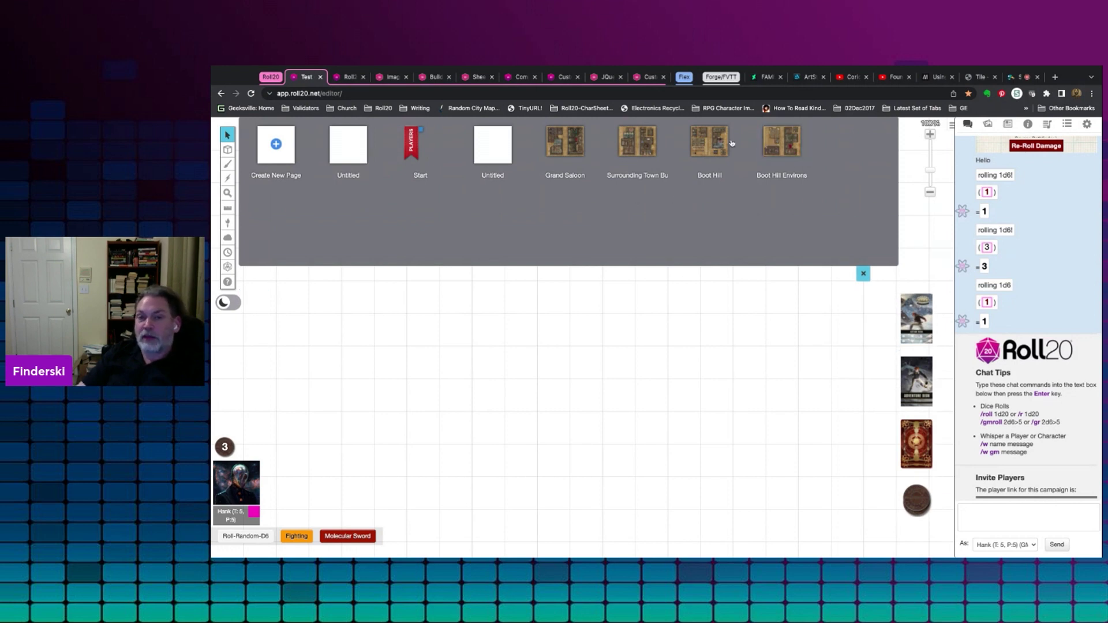
- Switch the tabletop to the Grand Saloon page, then reopen the page list once it loads
mouse_move(580, 142)
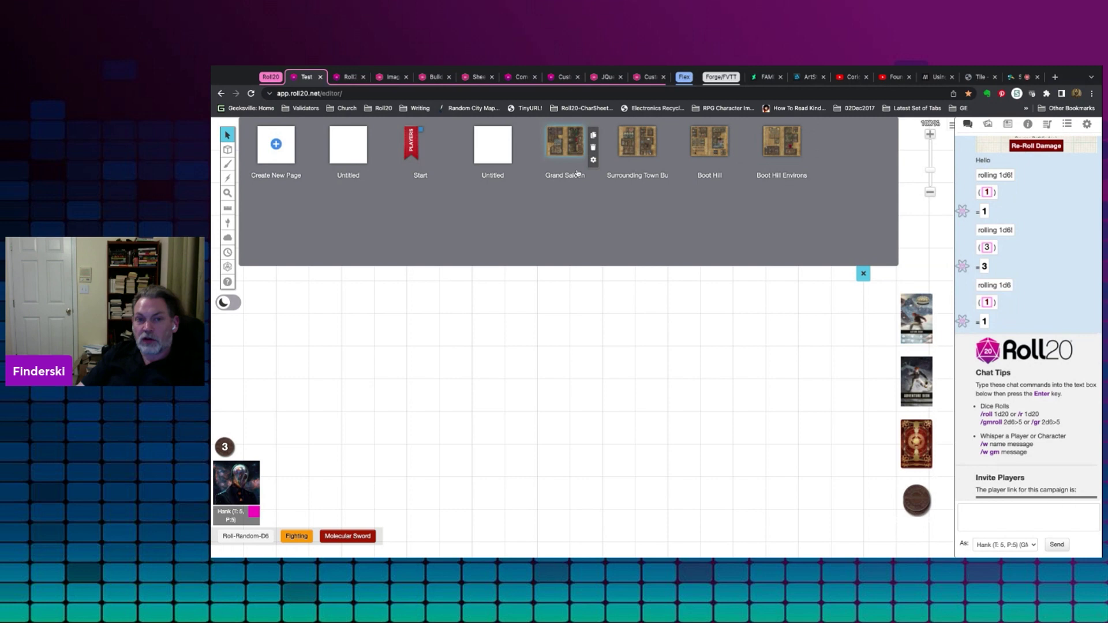
left_click(563, 141)
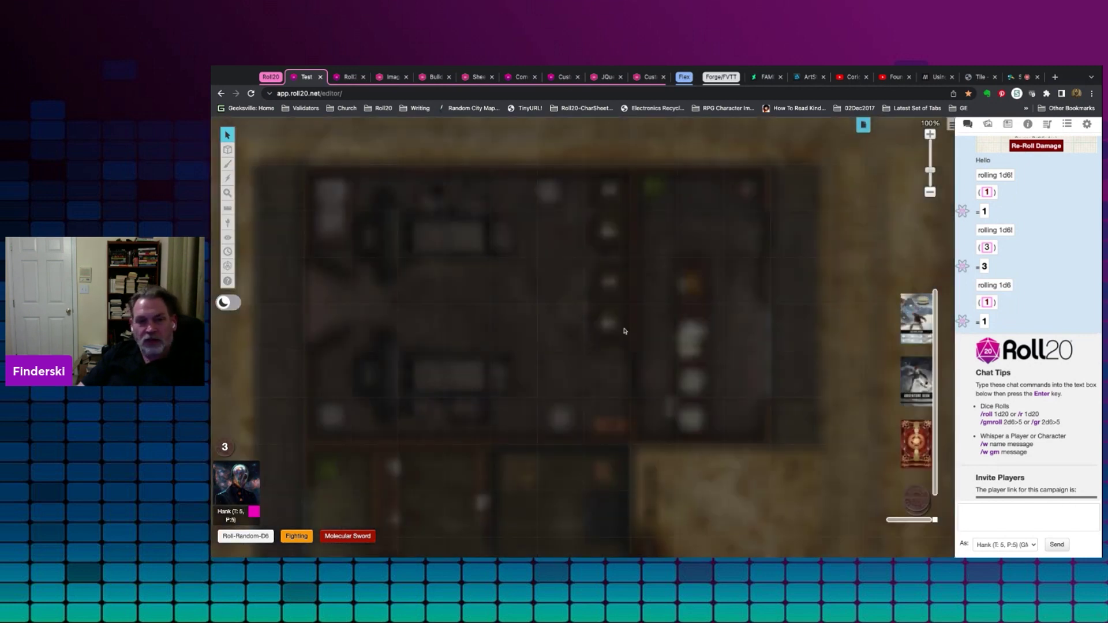
scroll(493, 299, "down", 2)
scroll(493, 298, "down", 4)
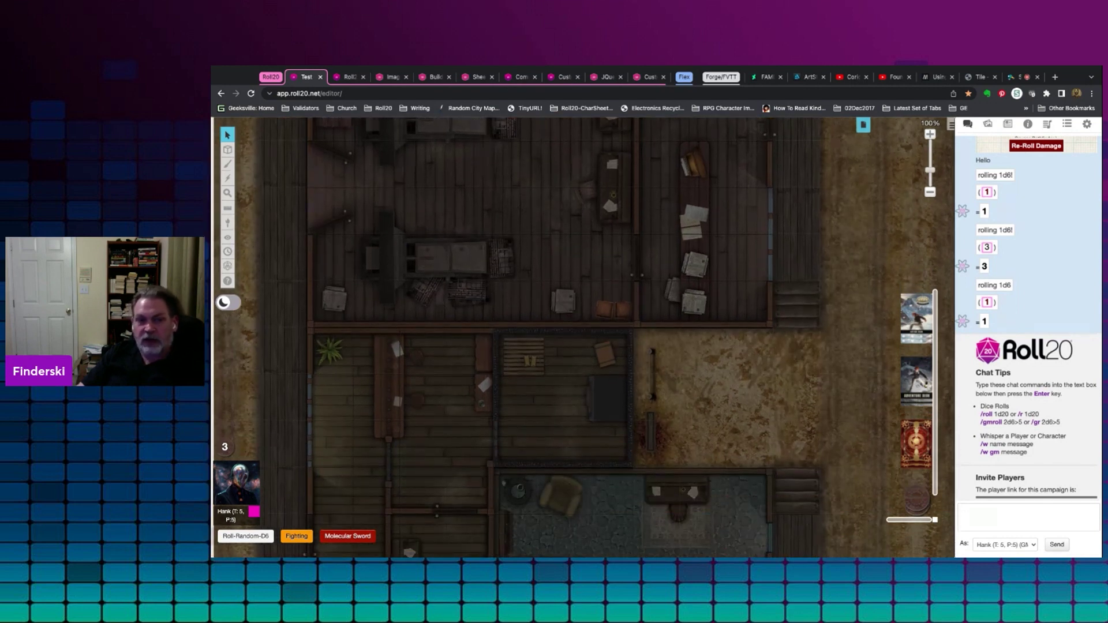
left_click(864, 125)
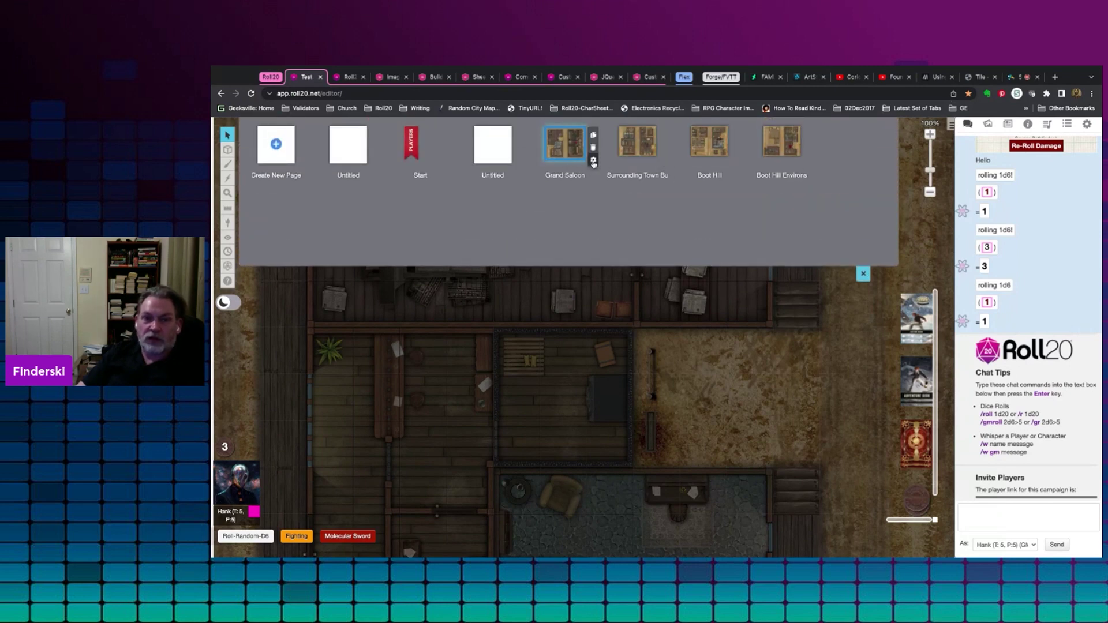
- Open the Grand Saloon page's settings and scroll through its Page Details options
left_click(593, 161)
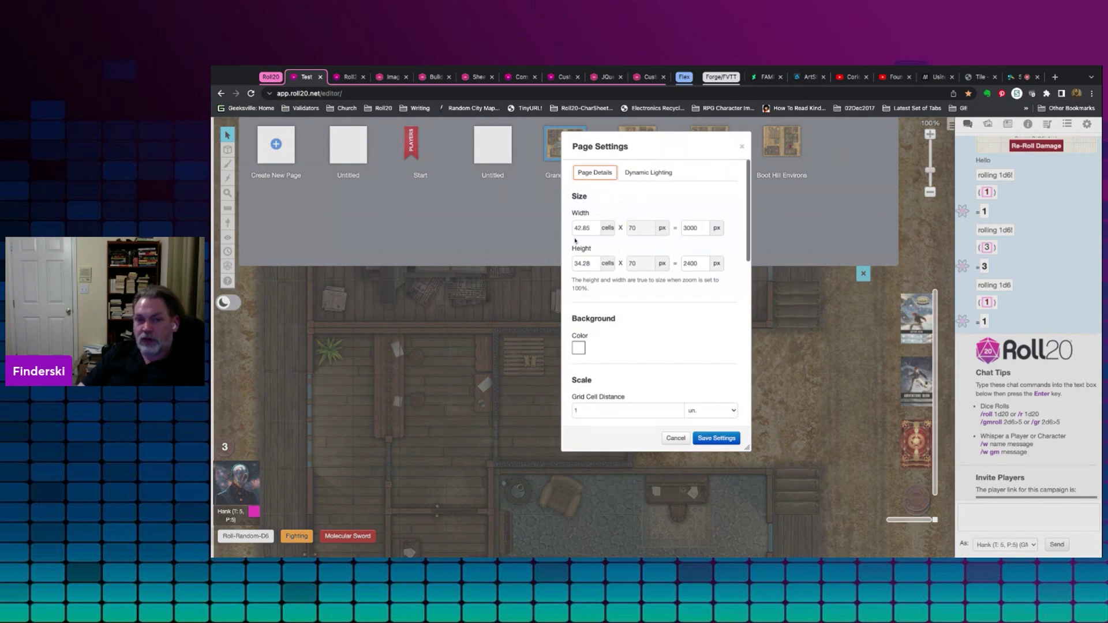
scroll(575, 241, "down", 3)
scroll(594, 317, "down", 2)
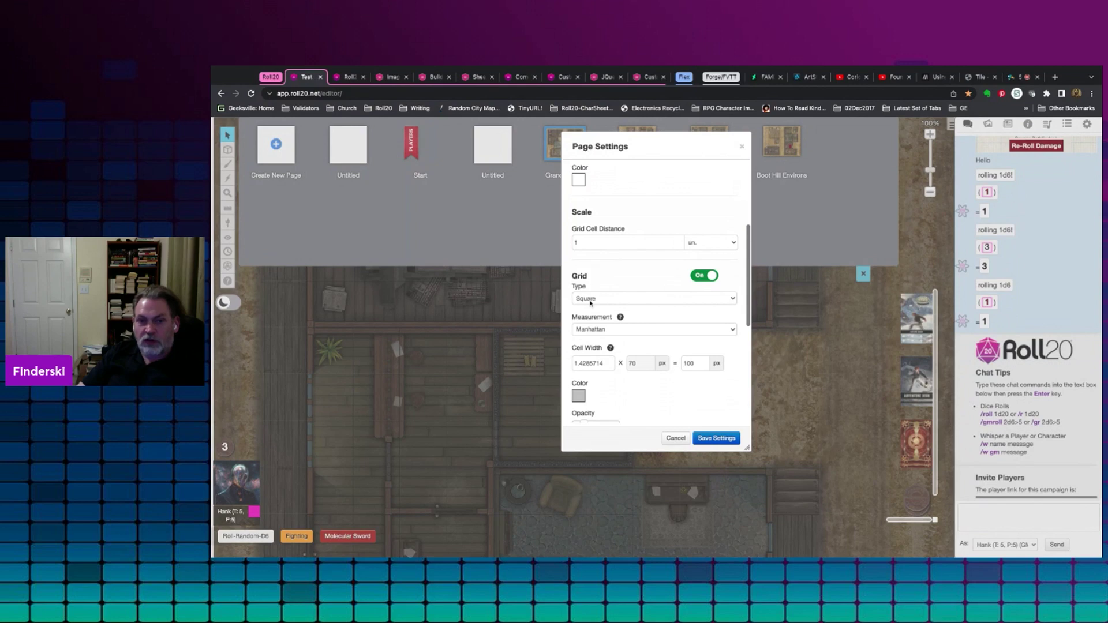
scroll(635, 329, "down", 2)
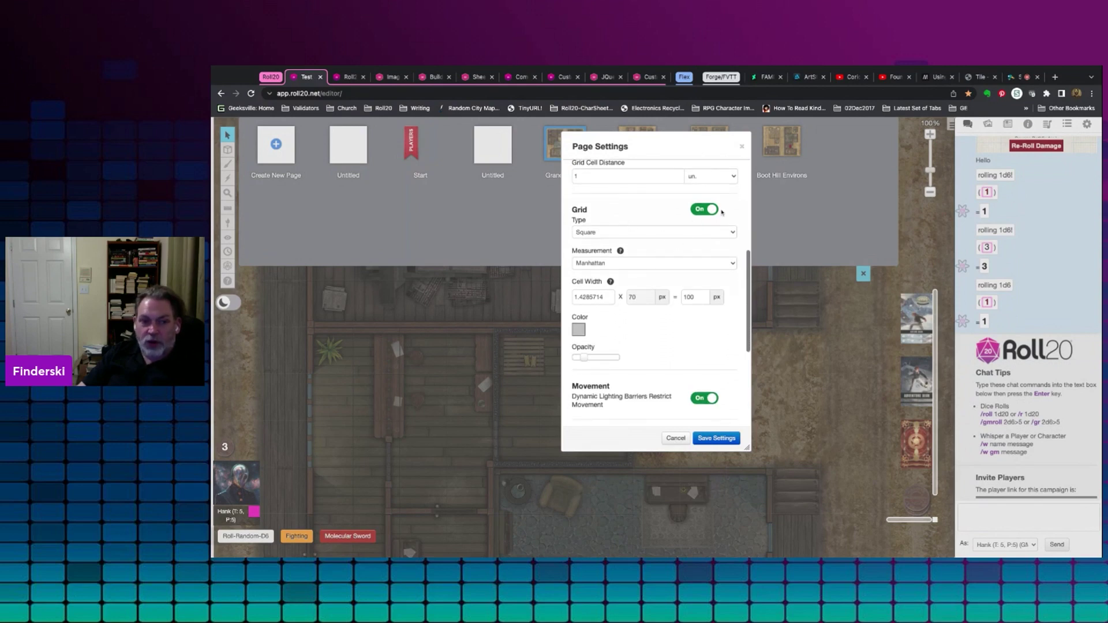
scroll(662, 280, "down", 3)
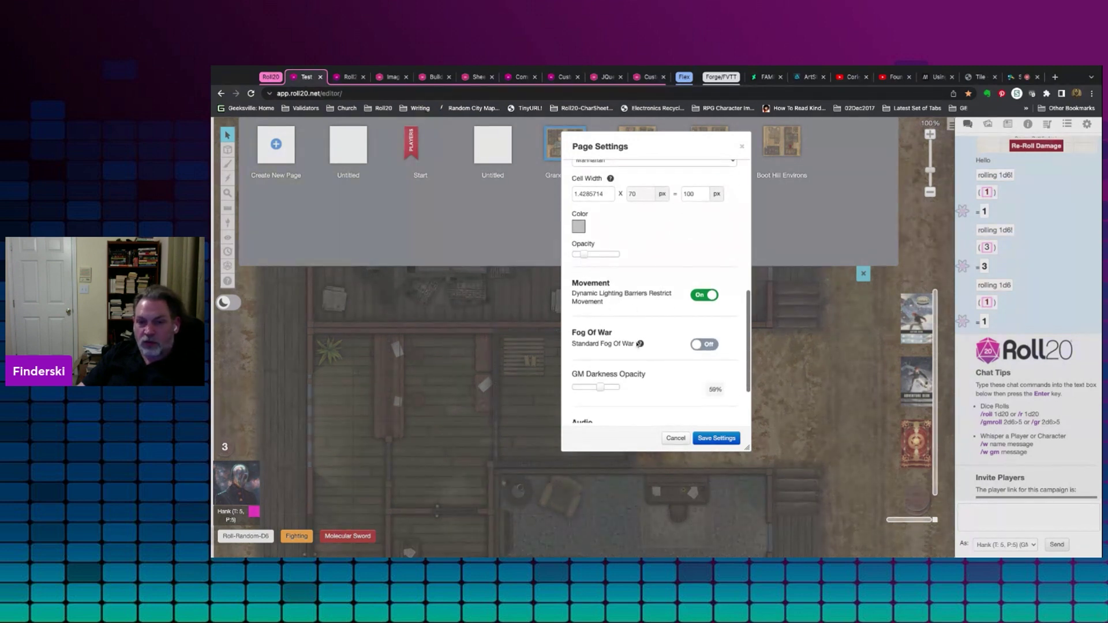
scroll(639, 344, "down", 2)
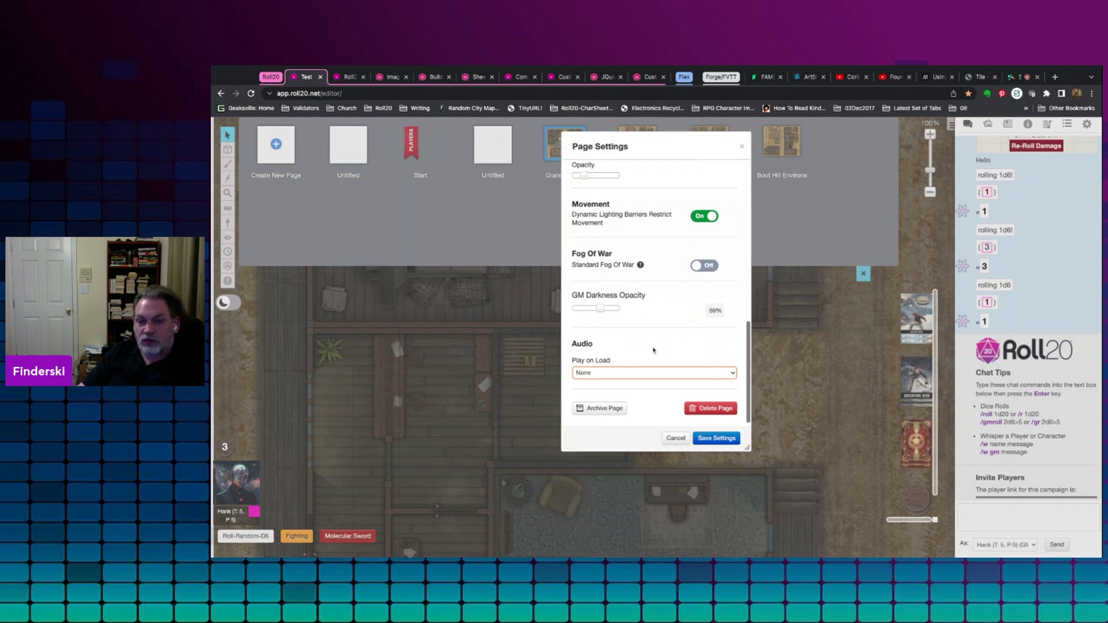
scroll(650, 349, "up", 5)
- Review the Grand Saloon page's Dynamic Lighting tab, then close Page Settings
left_click(659, 175)
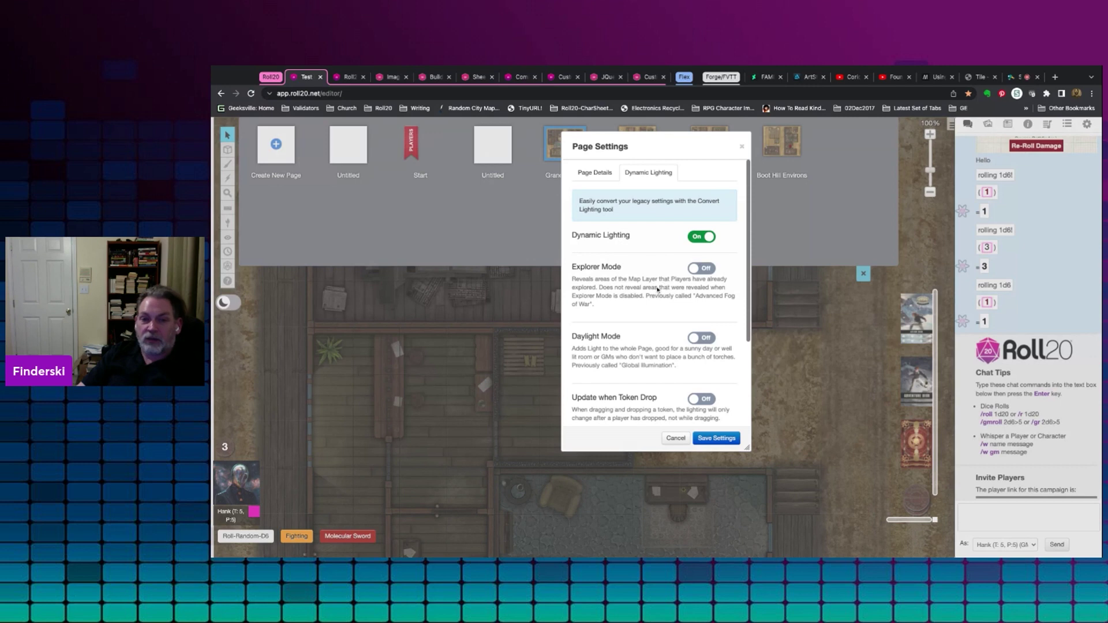
scroll(618, 303, "down", 3)
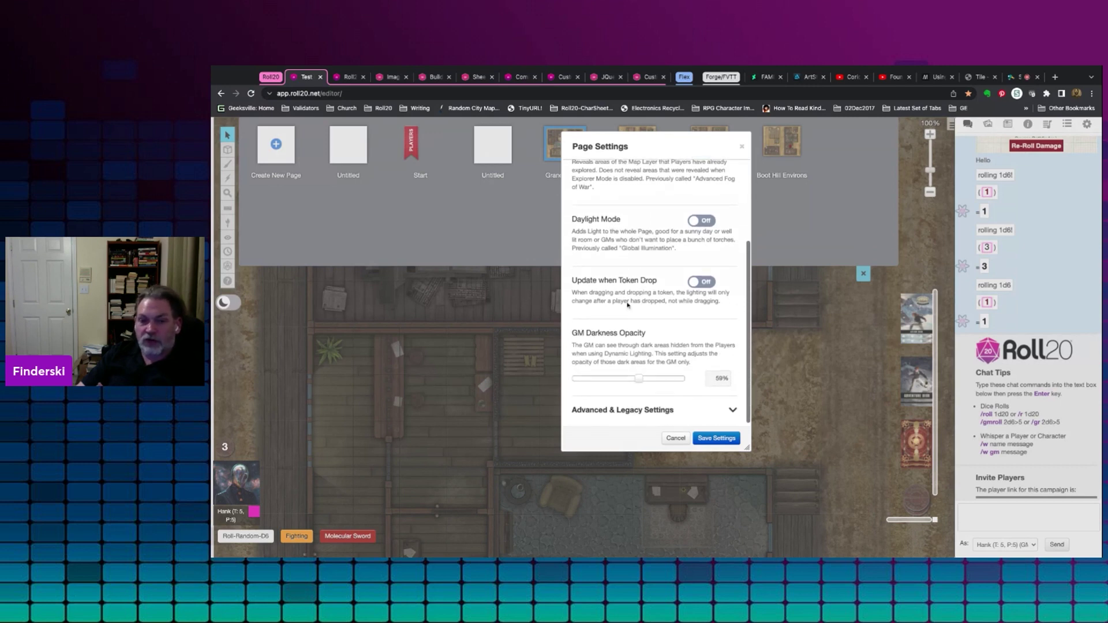
left_click(675, 439)
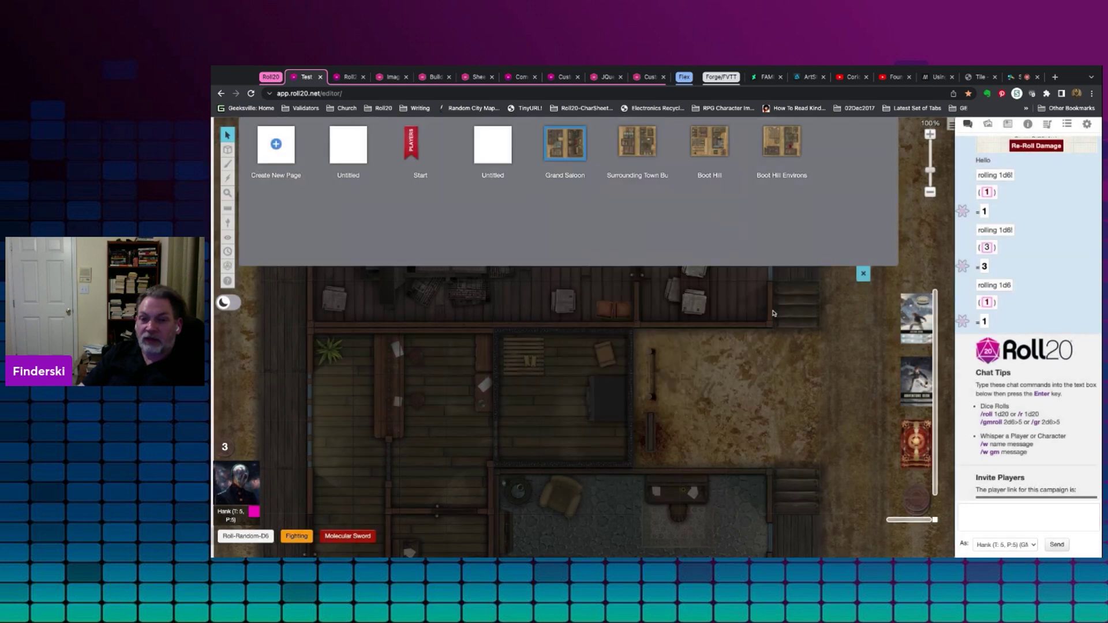
- Hide the page list, drag the player character from the Journal into the street, and select its token
left_click(863, 276)
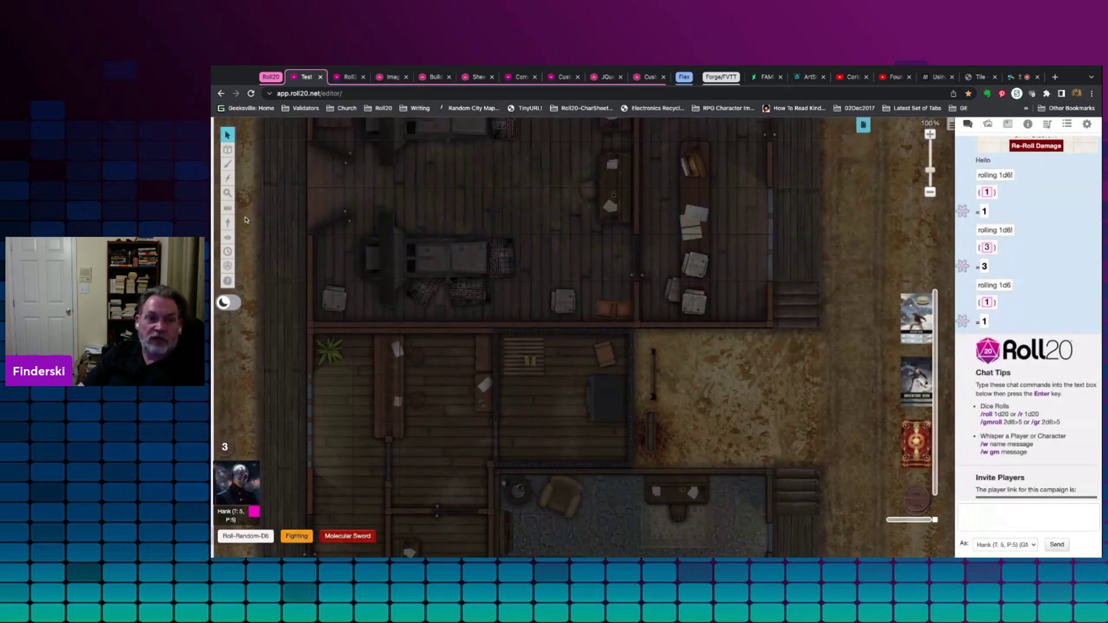
left_click(1009, 125)
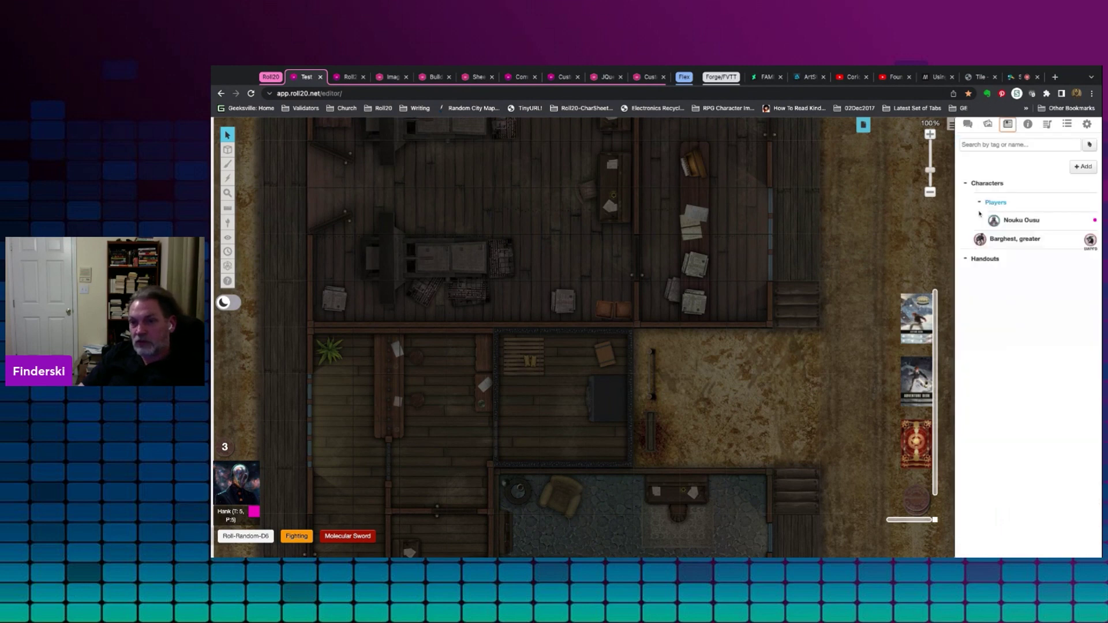
left_click_drag(1026, 224, 854, 226)
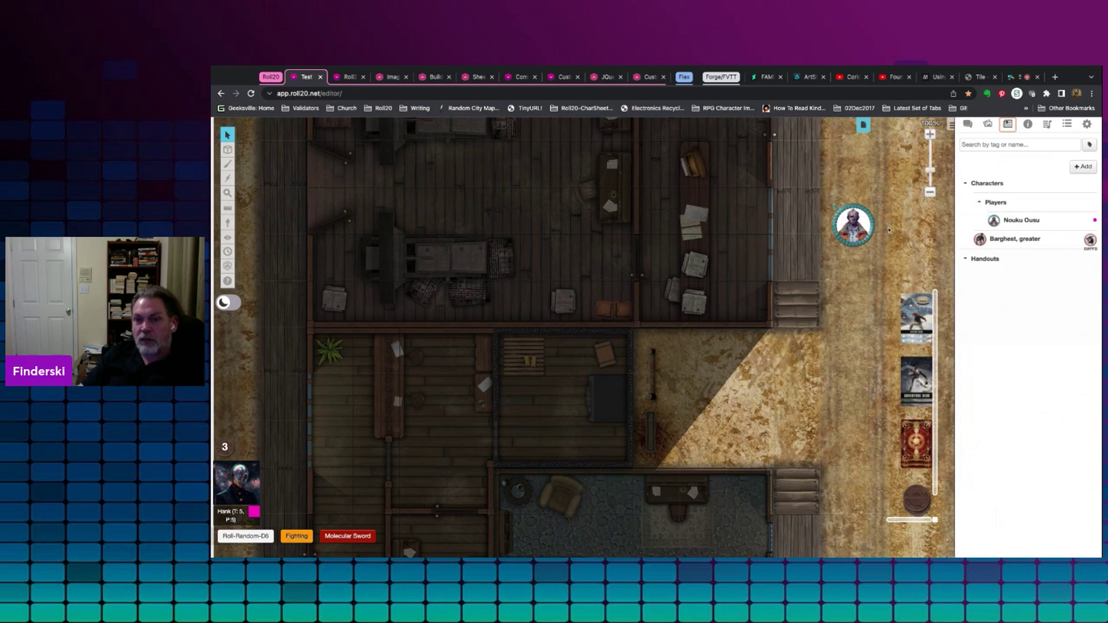
scroll(889, 229, "right", 5)
scroll(889, 230, "up", 3)
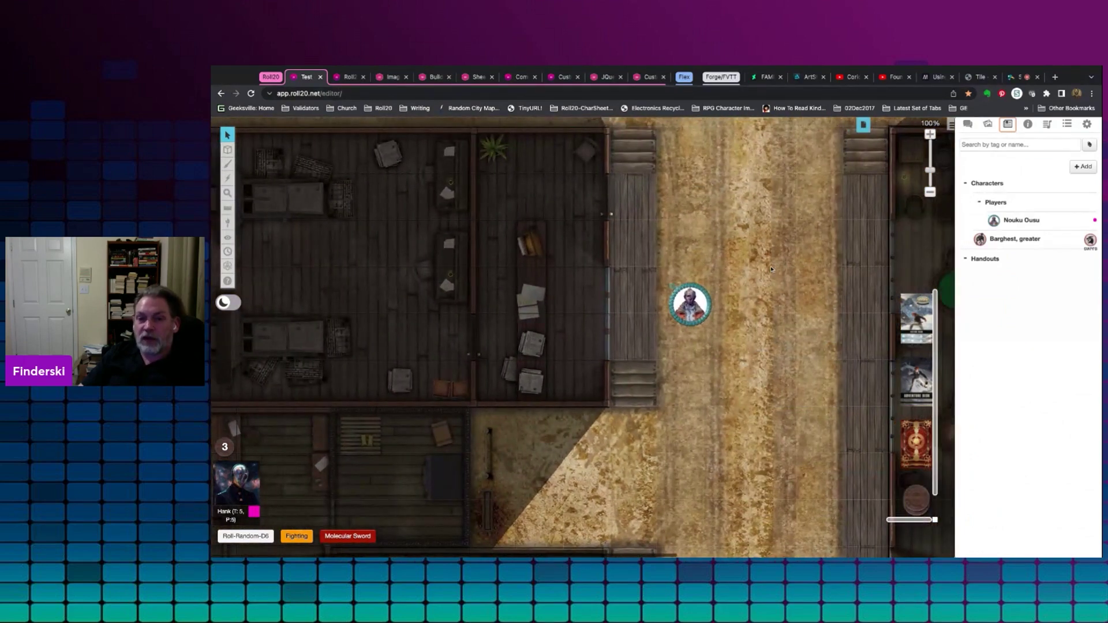
left_click(690, 305)
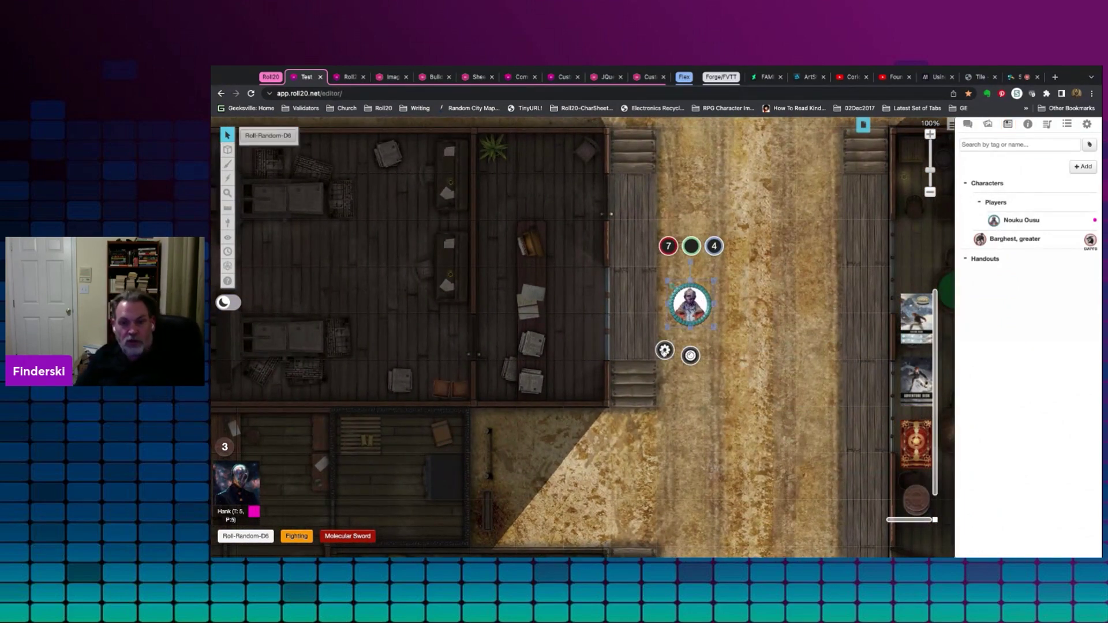
- Turn off Night Vision in the token's Dynamic Lighting settings, keeping 5-unit bright light, and save
double_click(693, 295)
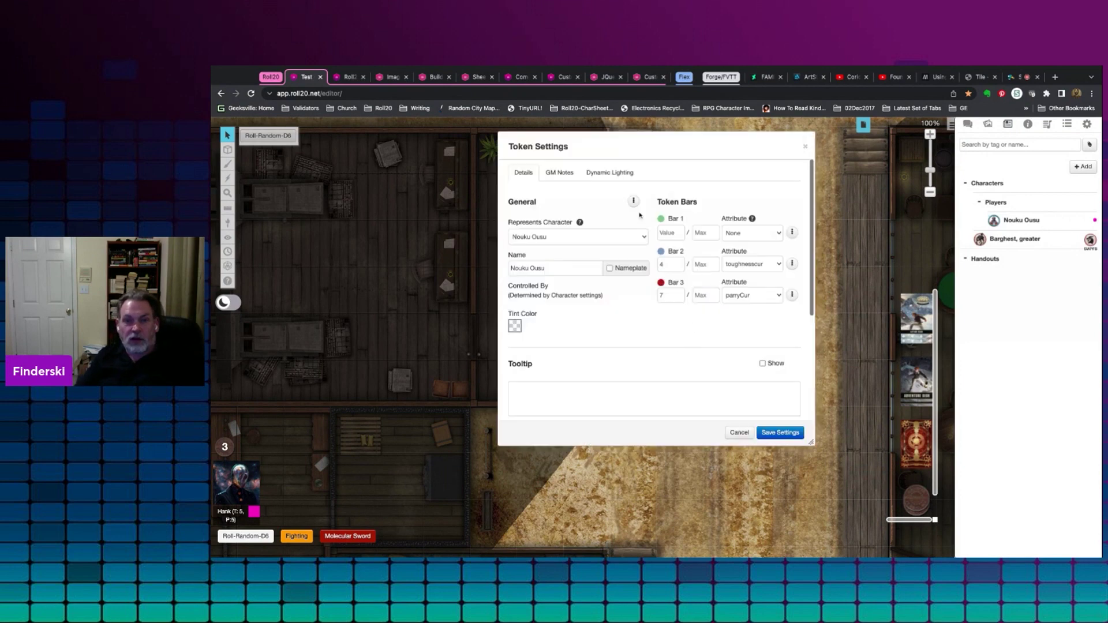
left_click(610, 173)
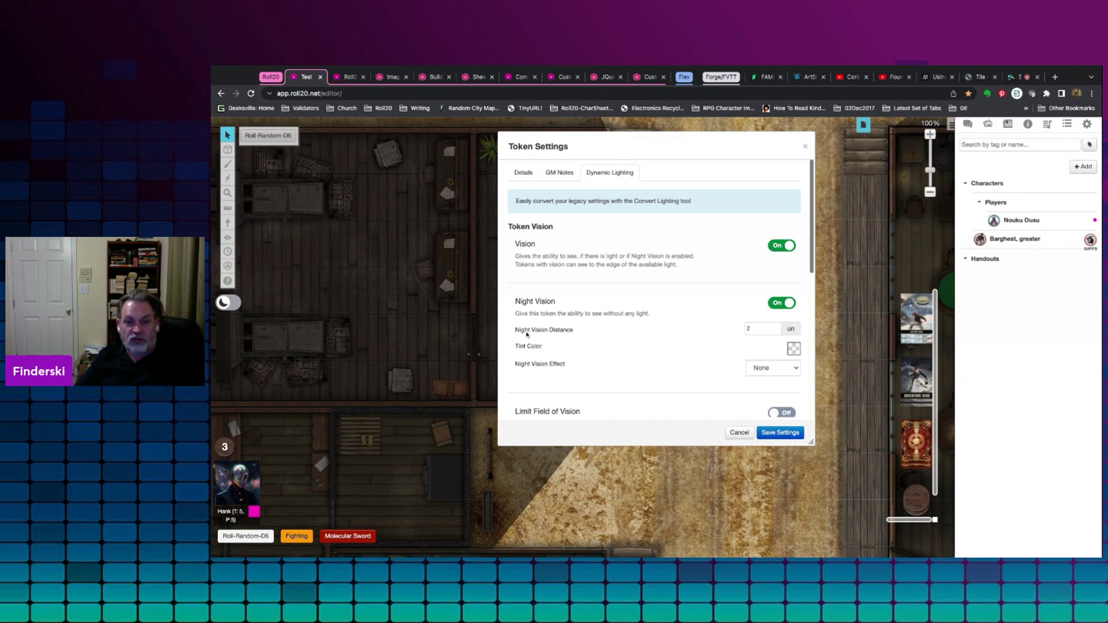
scroll(657, 323, "down", 3)
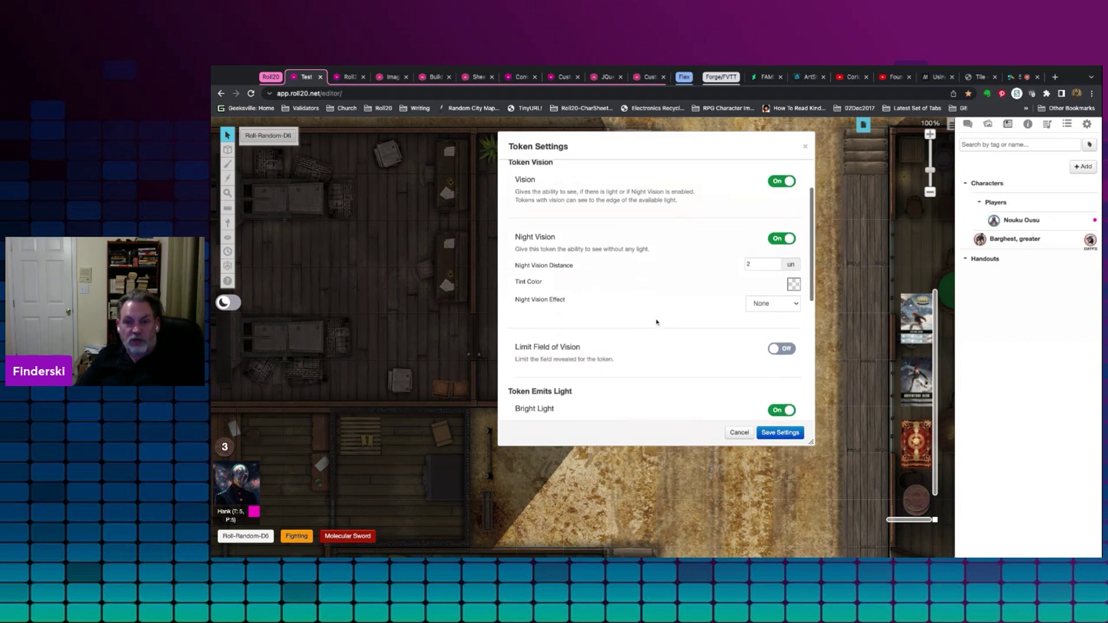
scroll(657, 323, "down", 1)
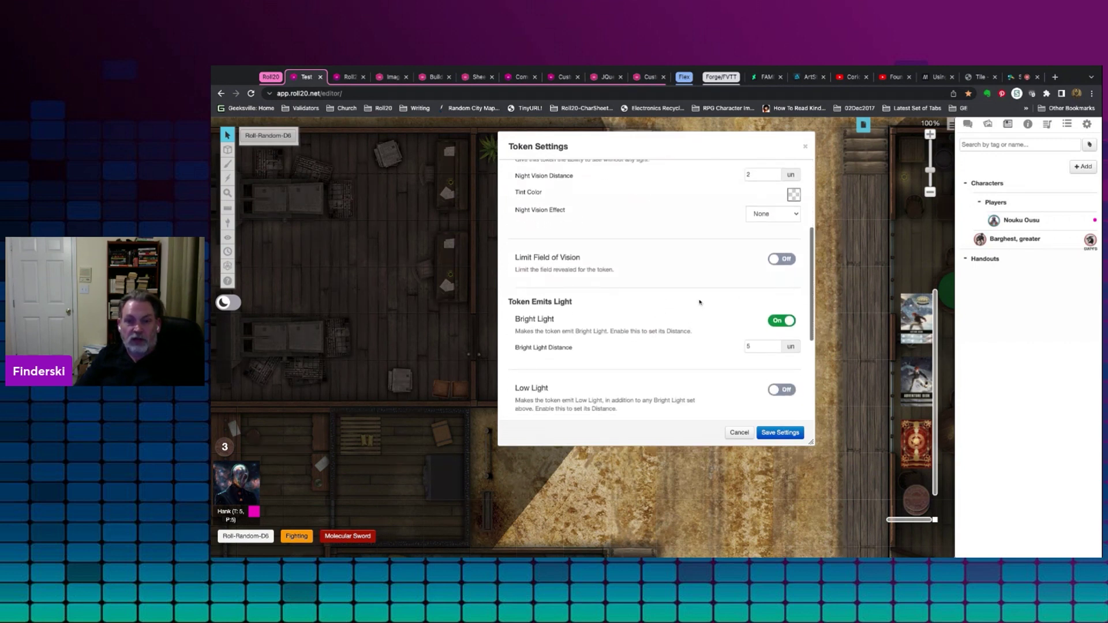
scroll(710, 302, "up", 2)
left_click(784, 231)
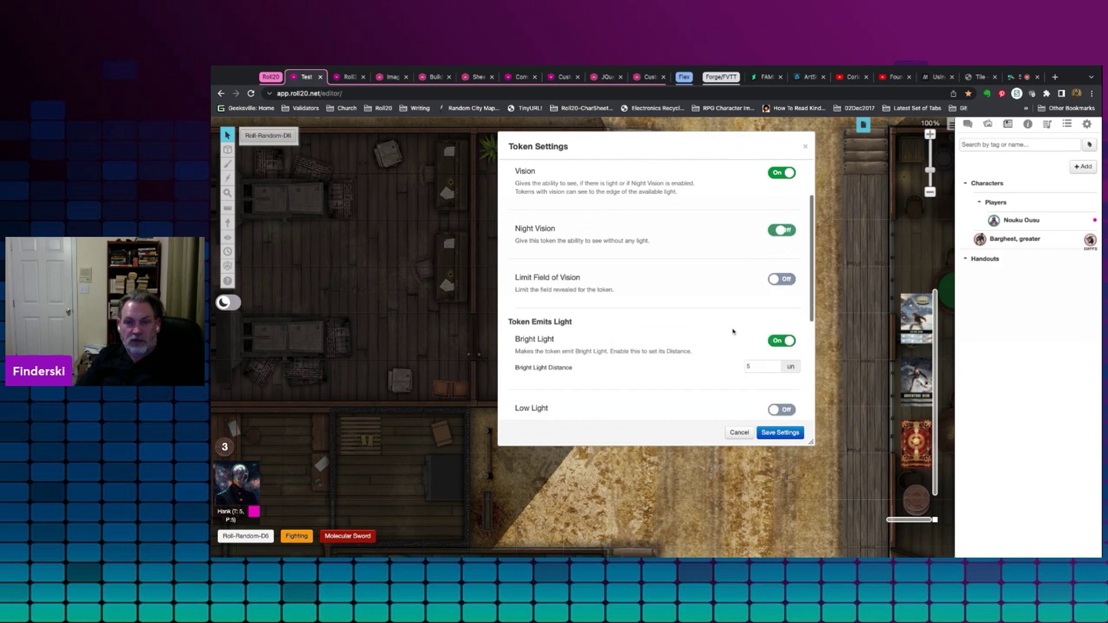
scroll(673, 324, "down", 2)
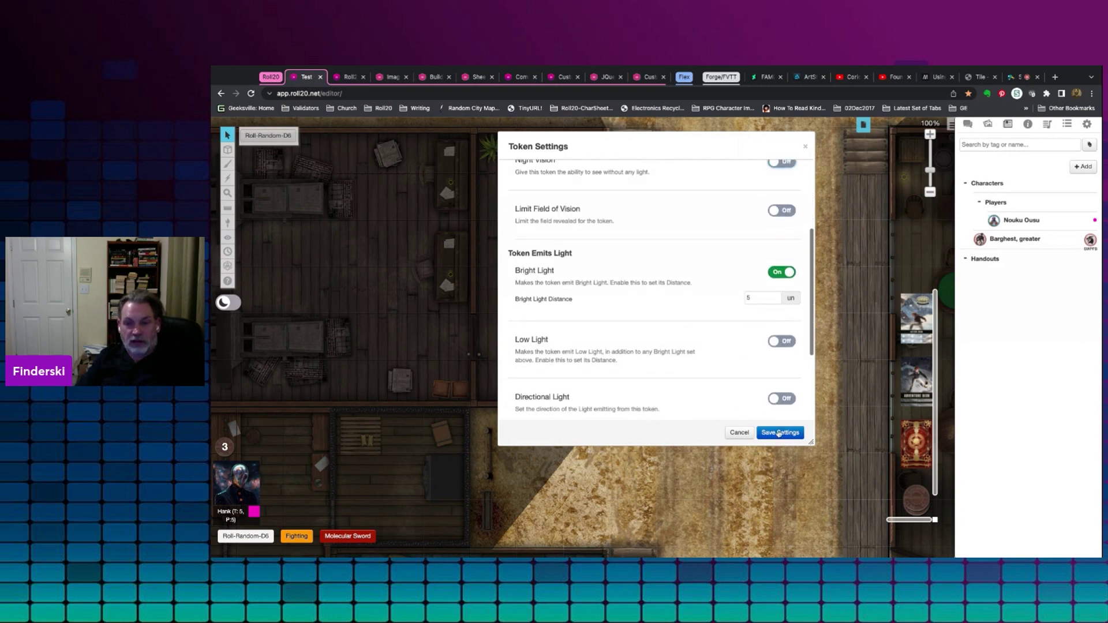
left_click(780, 433)
- Reposition the token along the street, then deselect it to reveal the whole saloon interior
left_click_drag(681, 303, 725, 381)
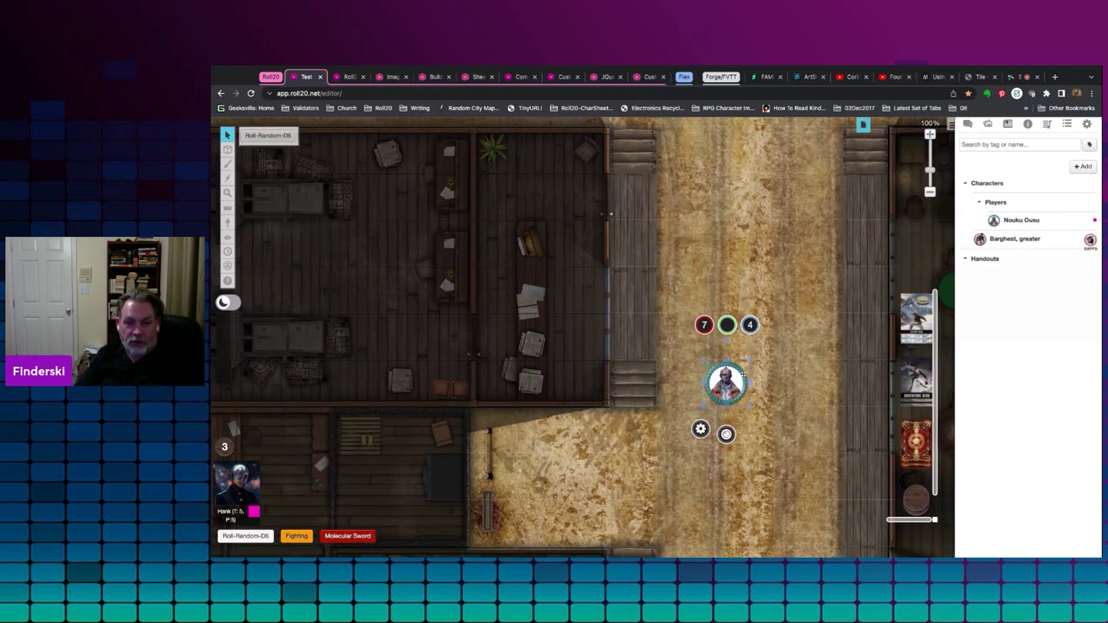
key("Up")
key("Up")
key("Up")
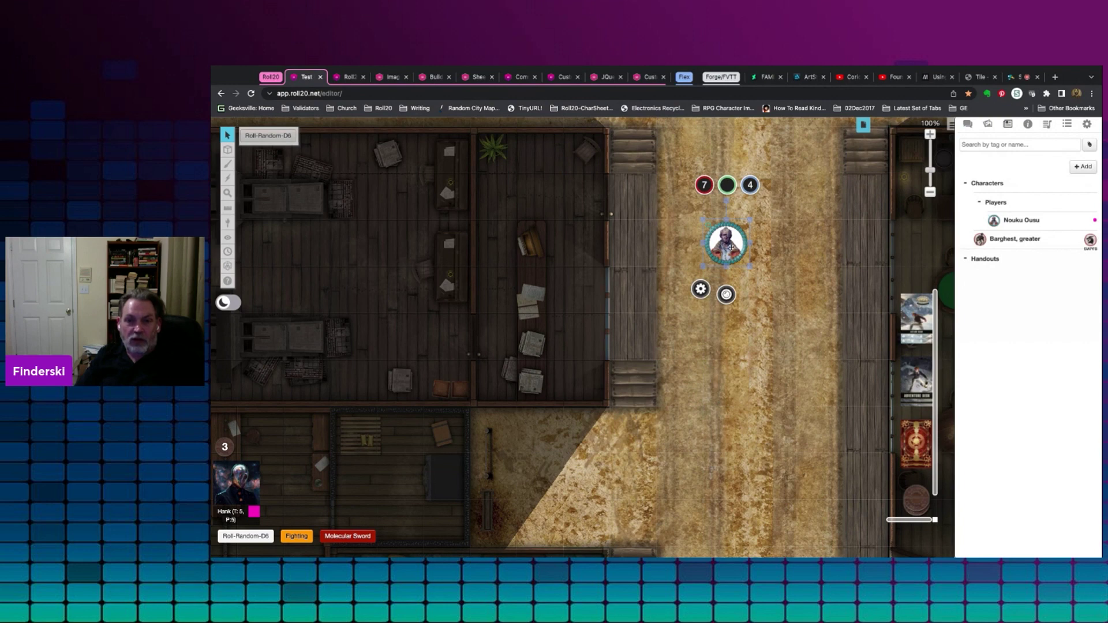
left_click_drag(730, 245, 699, 281)
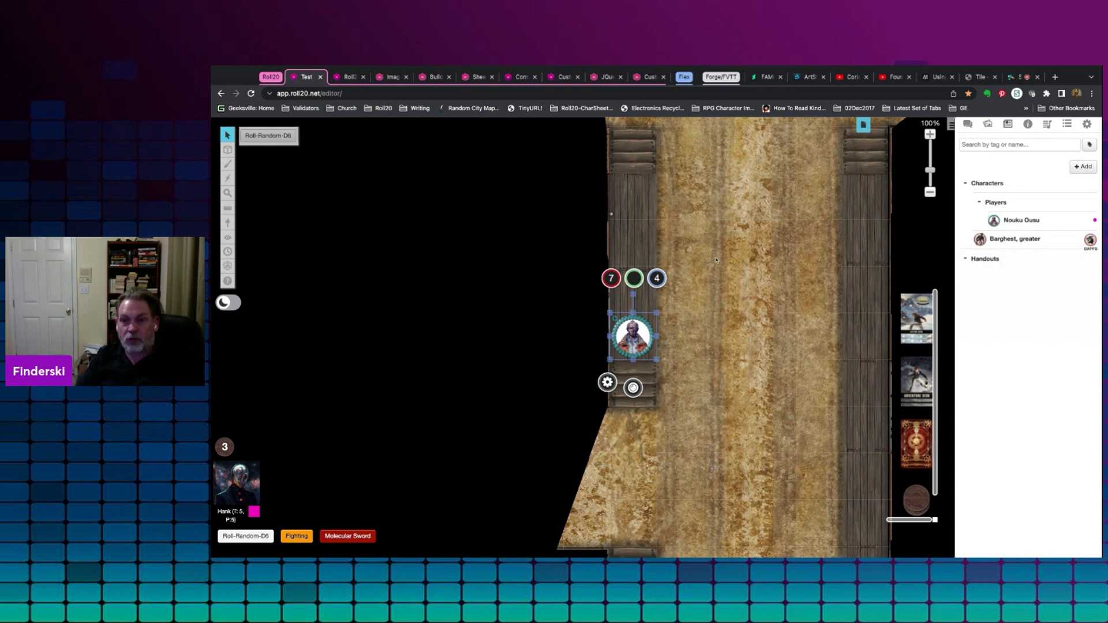
left_click(682, 231)
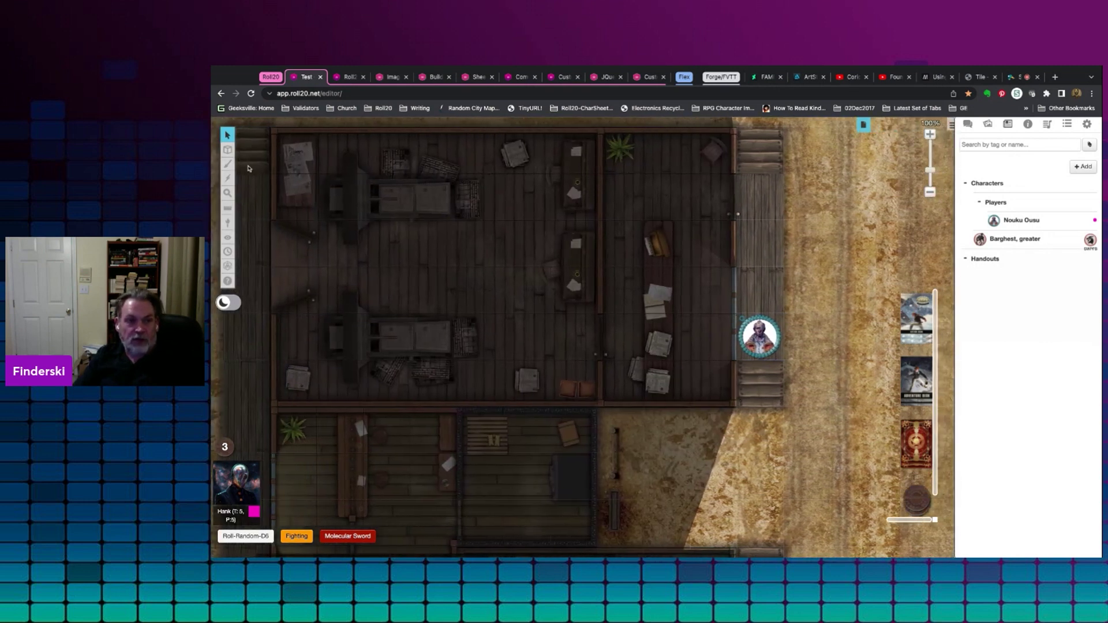
mouse_move(227, 165)
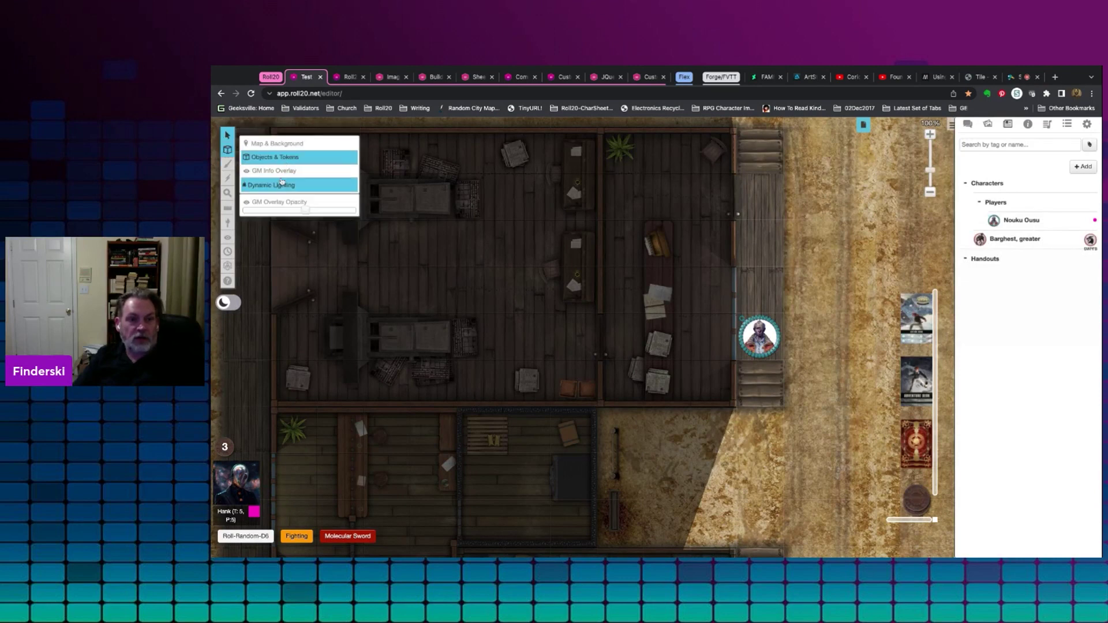
- On the Dynamic Lighting layer, drag the right-doorway wall segment up onto the top-right steps
left_click(279, 185)
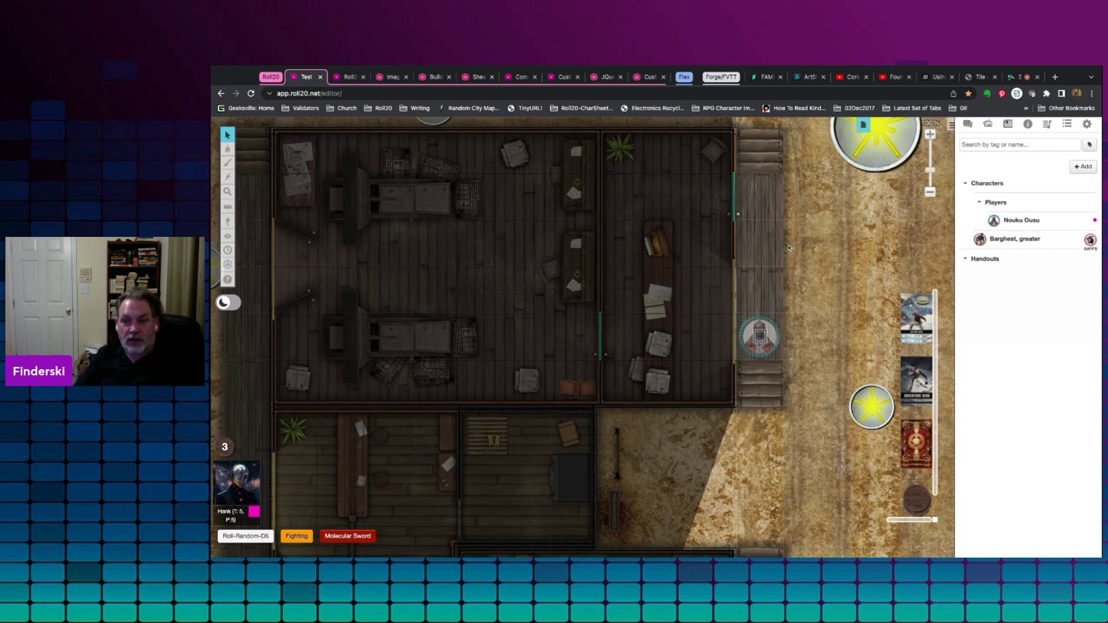
scroll(739, 312, "up", 3)
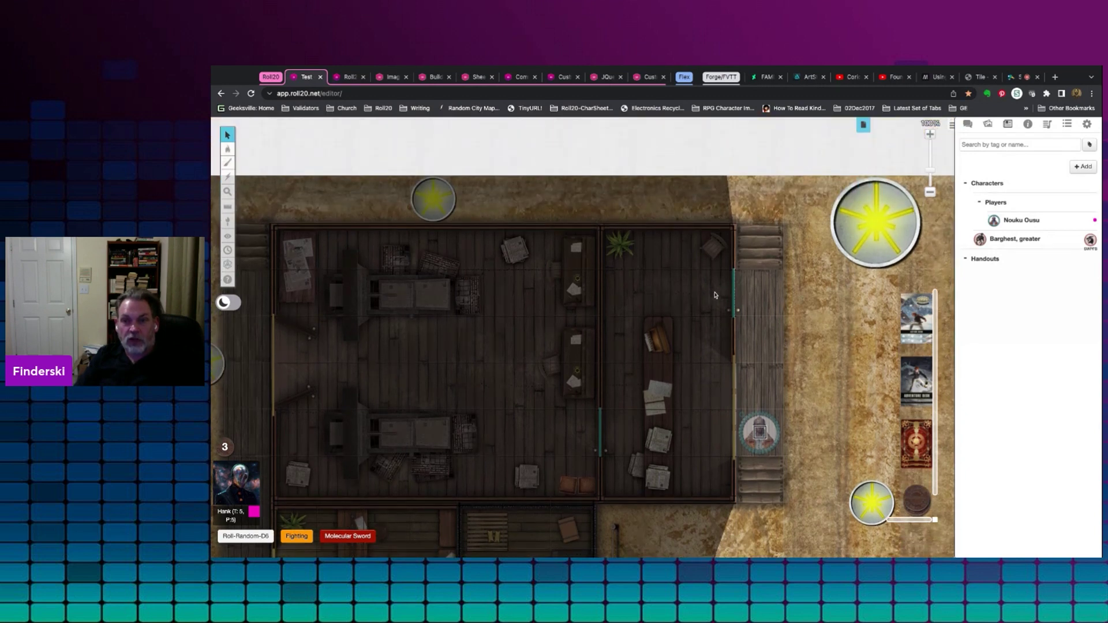
left_click(733, 295)
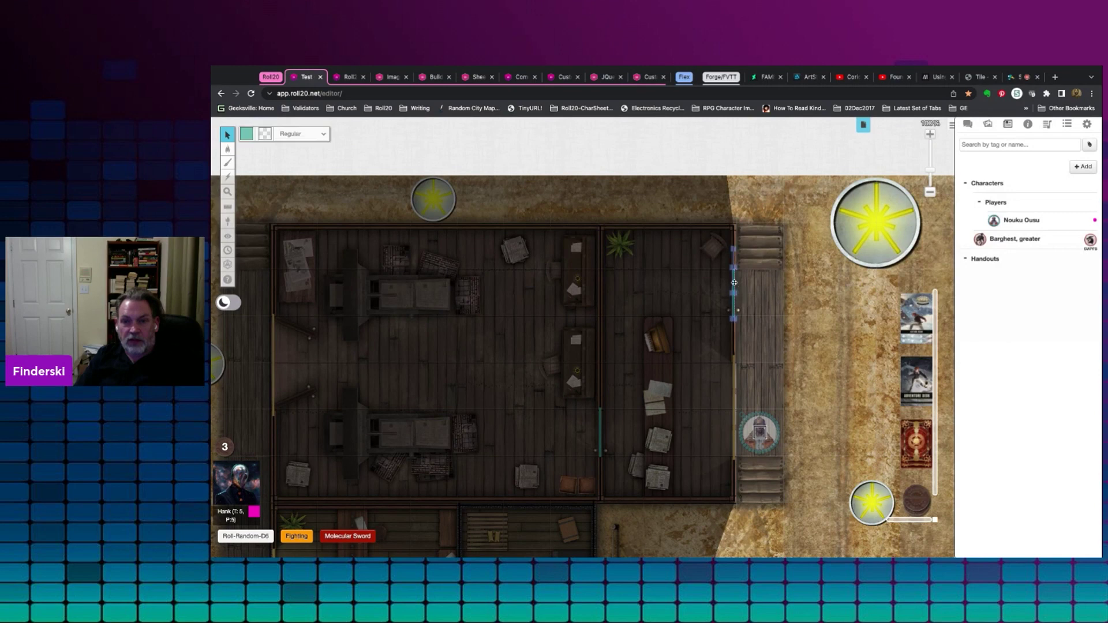
left_click_drag(733, 283, 750, 214)
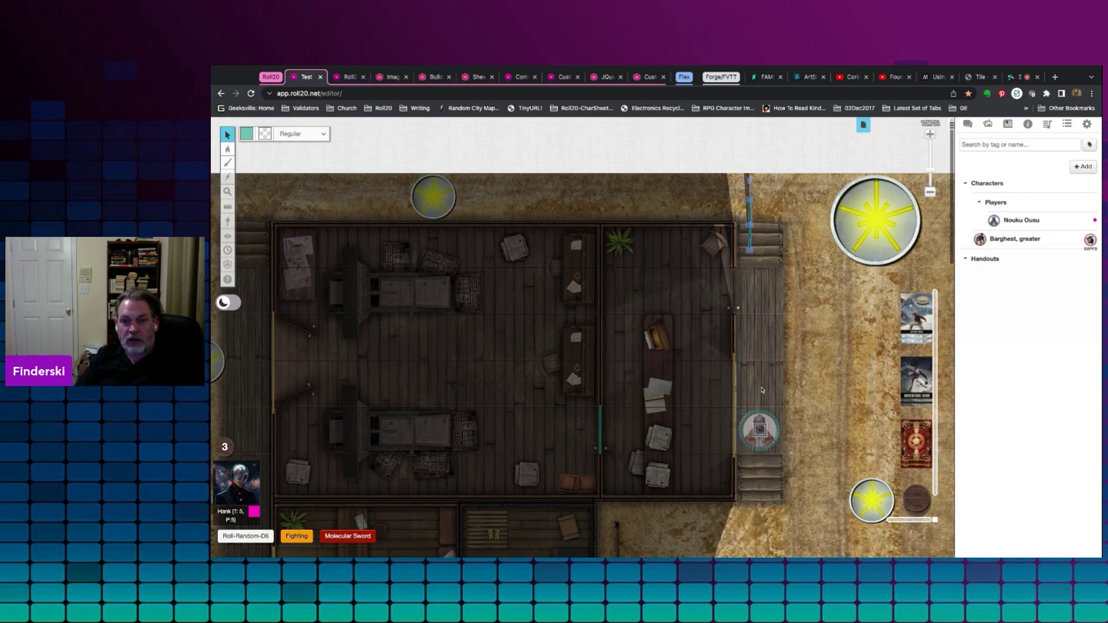
mouse_move(226, 138)
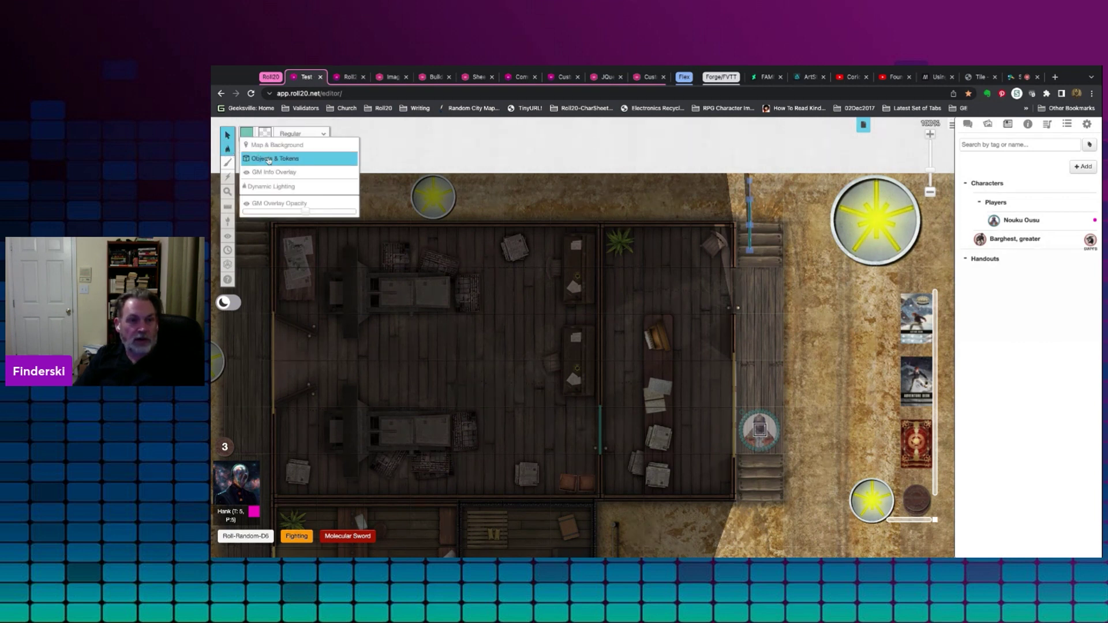
- On the Objects & Tokens layer, move the token outside the right doorway, test its vision, then deselect
left_click(274, 158)
left_click_drag(765, 432, 761, 292)
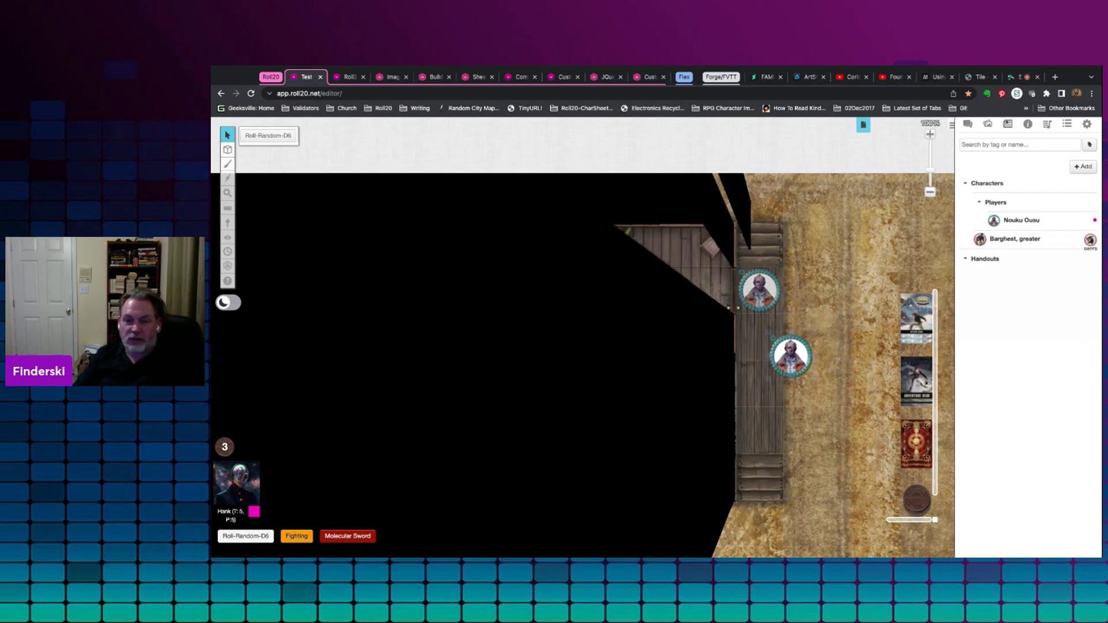
left_click(807, 337)
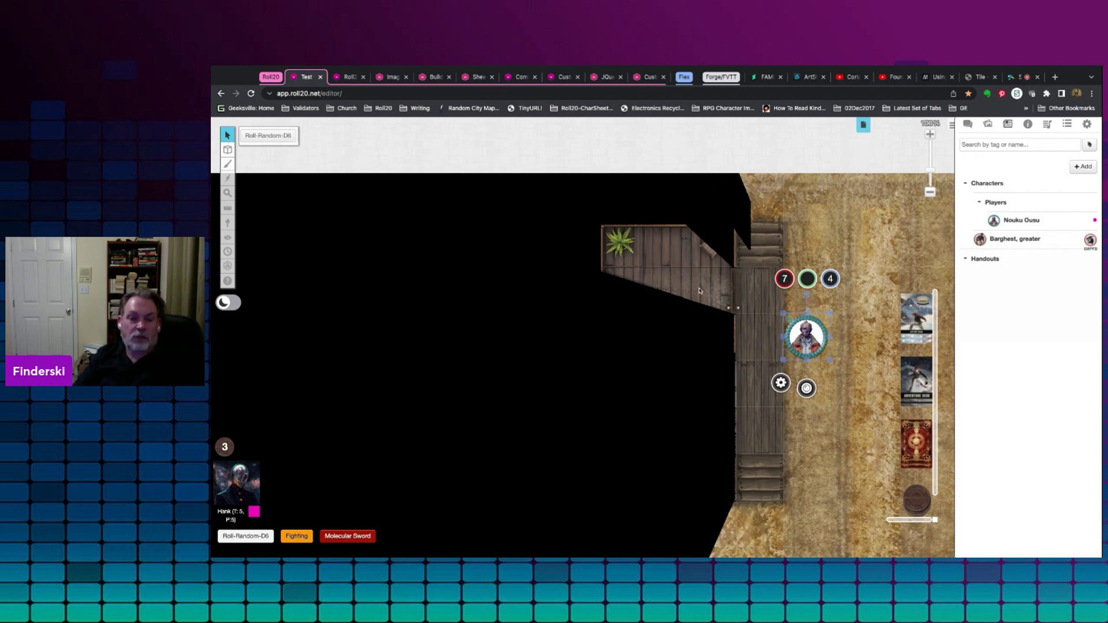
left_click(745, 301)
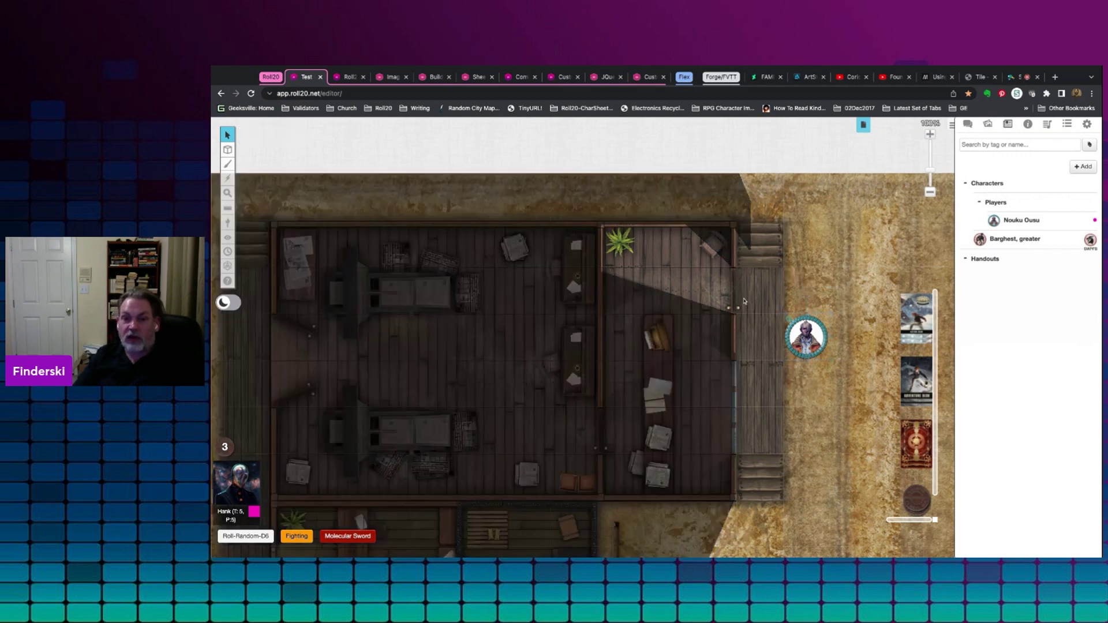
- Add a new blank Untitled page to the end of the game's page list
left_click(864, 125)
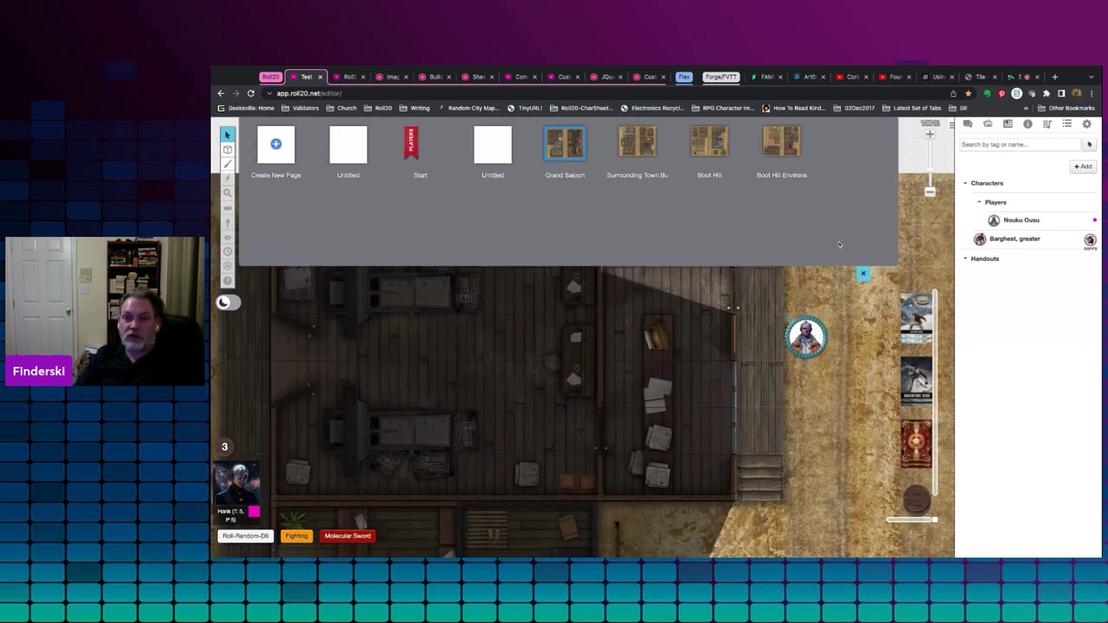
left_click(276, 145)
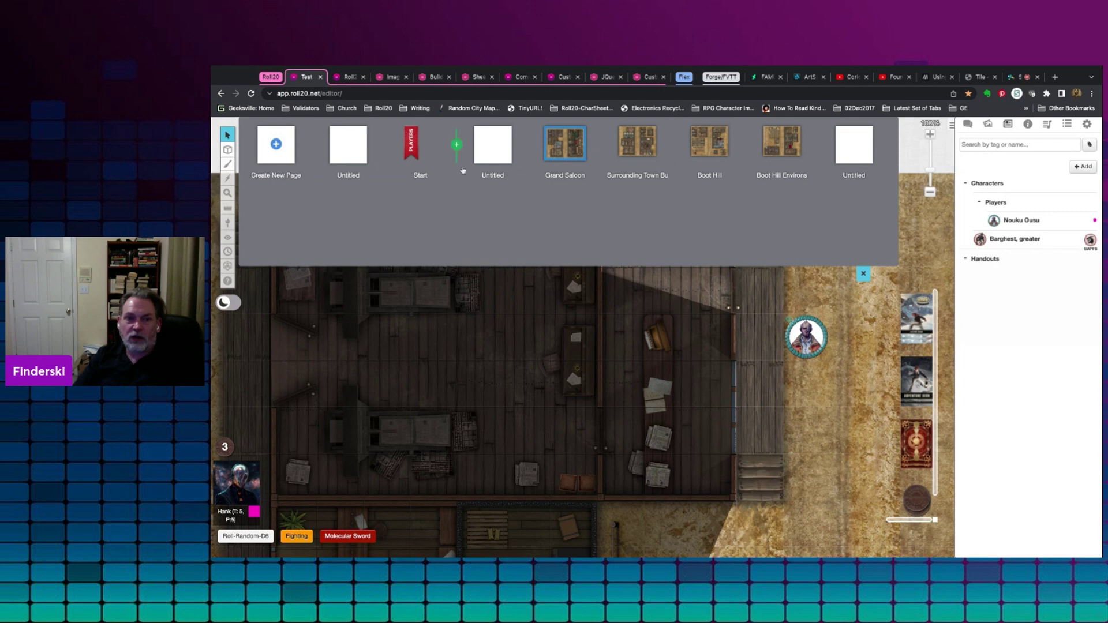
- In the page's Page Settings, set Grid Cell Distance to 6 with the unit ft
left_click(448, 160)
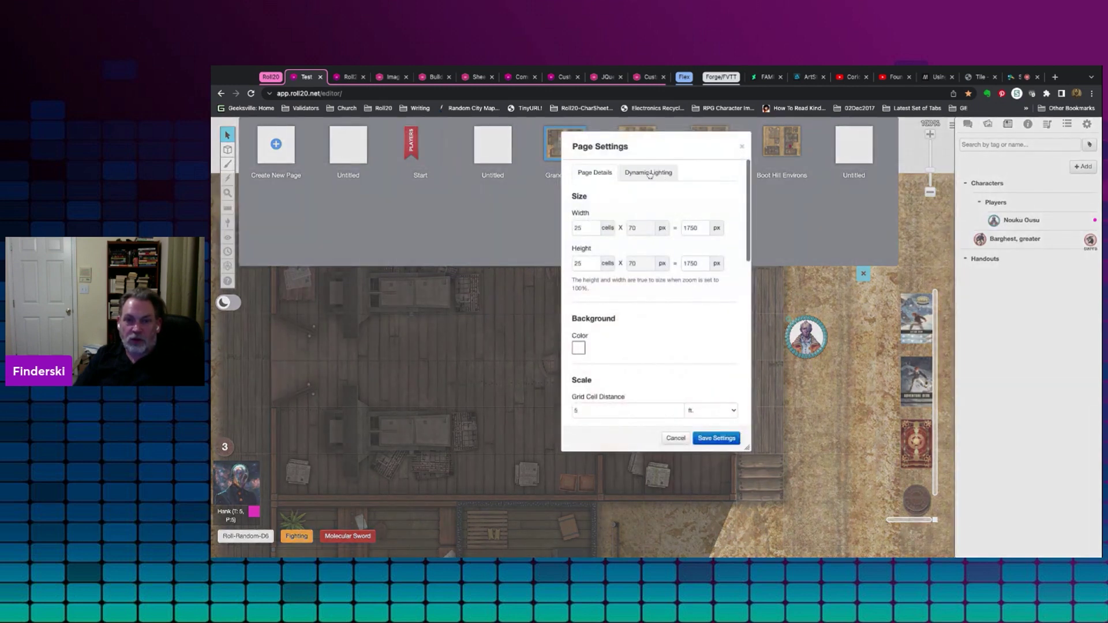
scroll(628, 283, "down", 3)
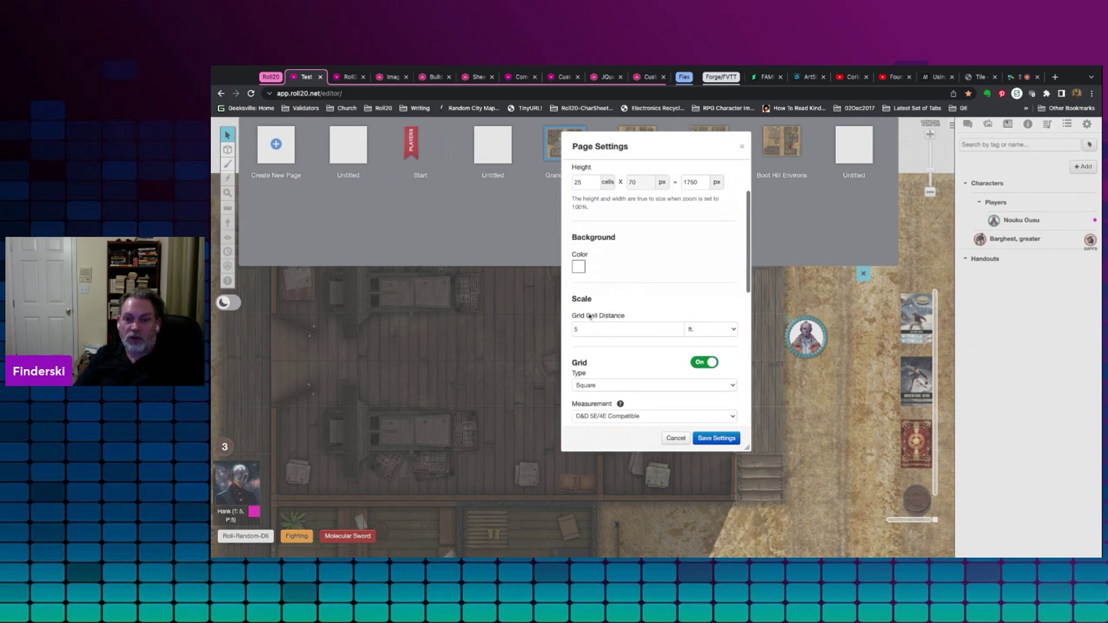
left_click(679, 328)
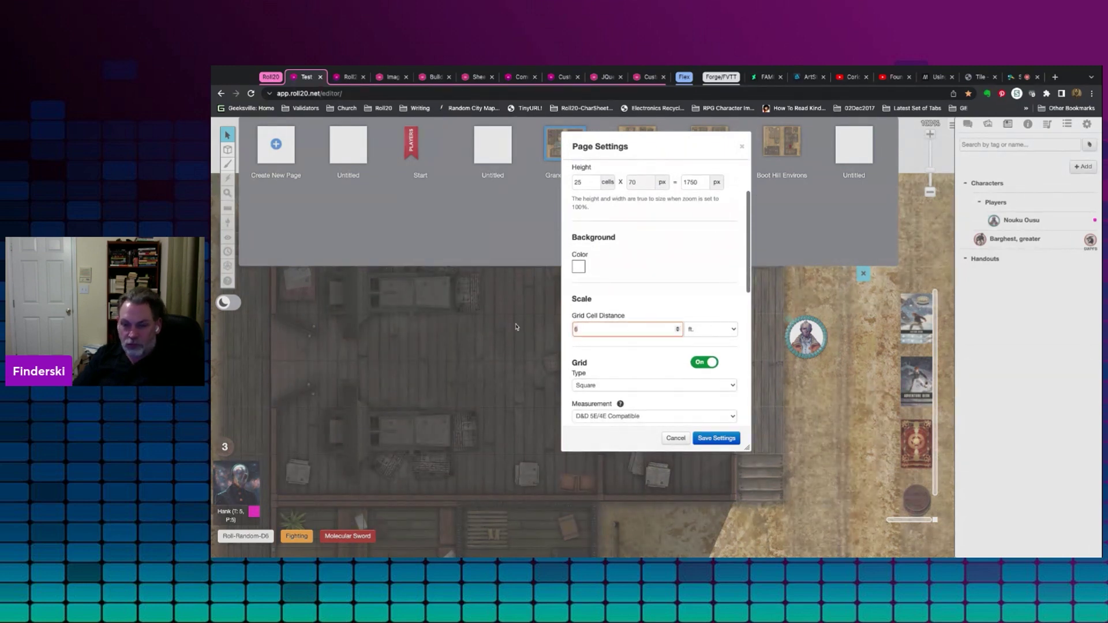
key("BackSpace")
type("1")
left_click(715, 333)
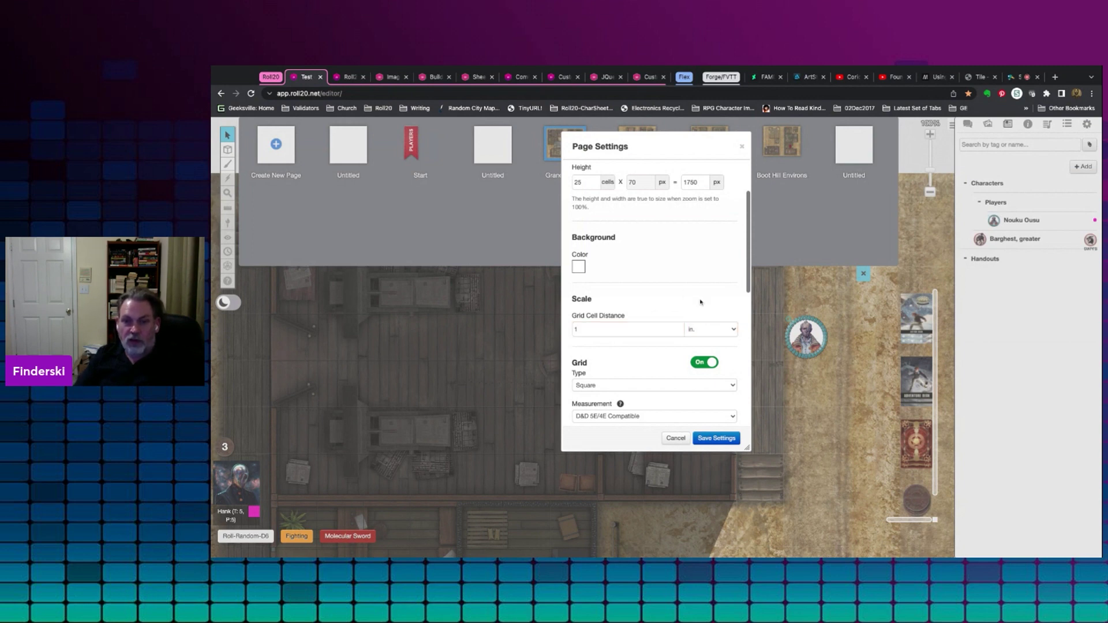
key("i")
left_click(610, 329)
key("BackSpace")
type("6")
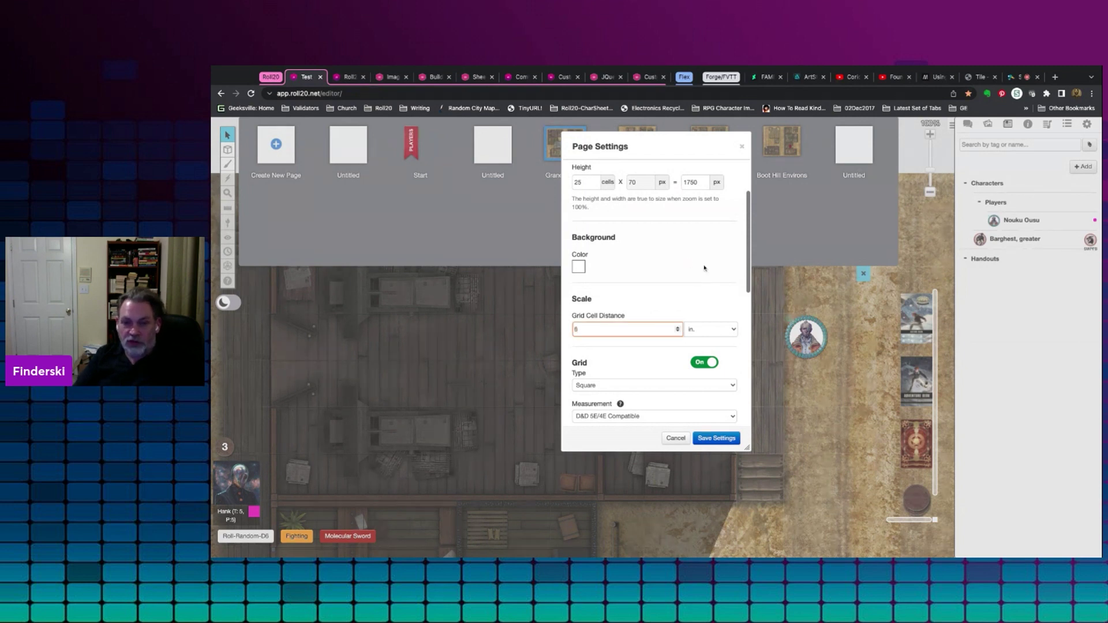
left_click(711, 334)
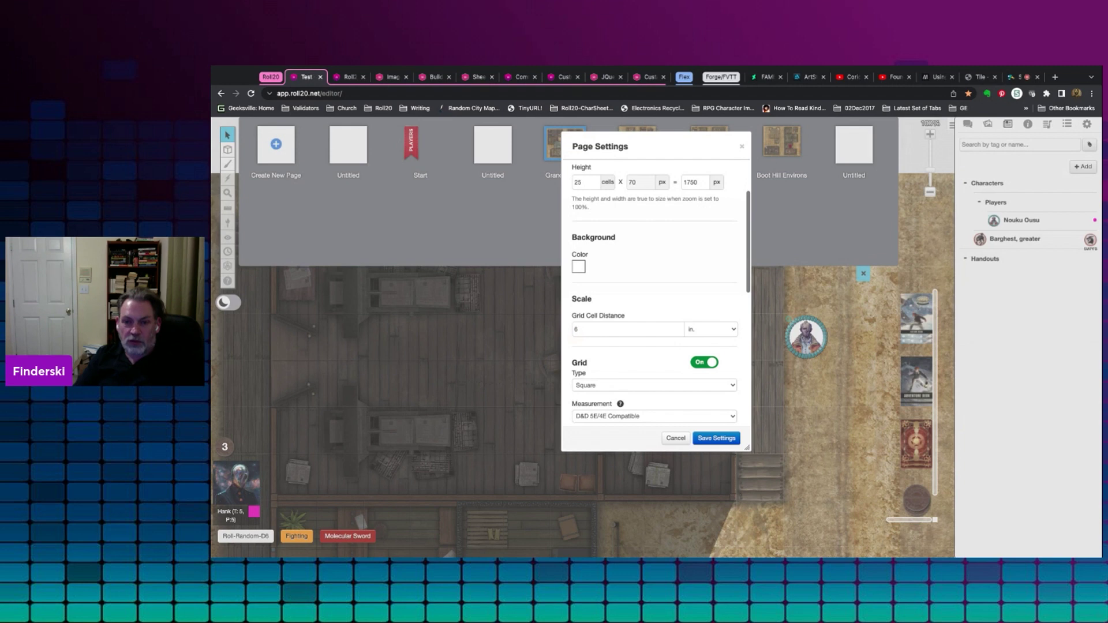
left_click(707, 287)
left_click(707, 437)
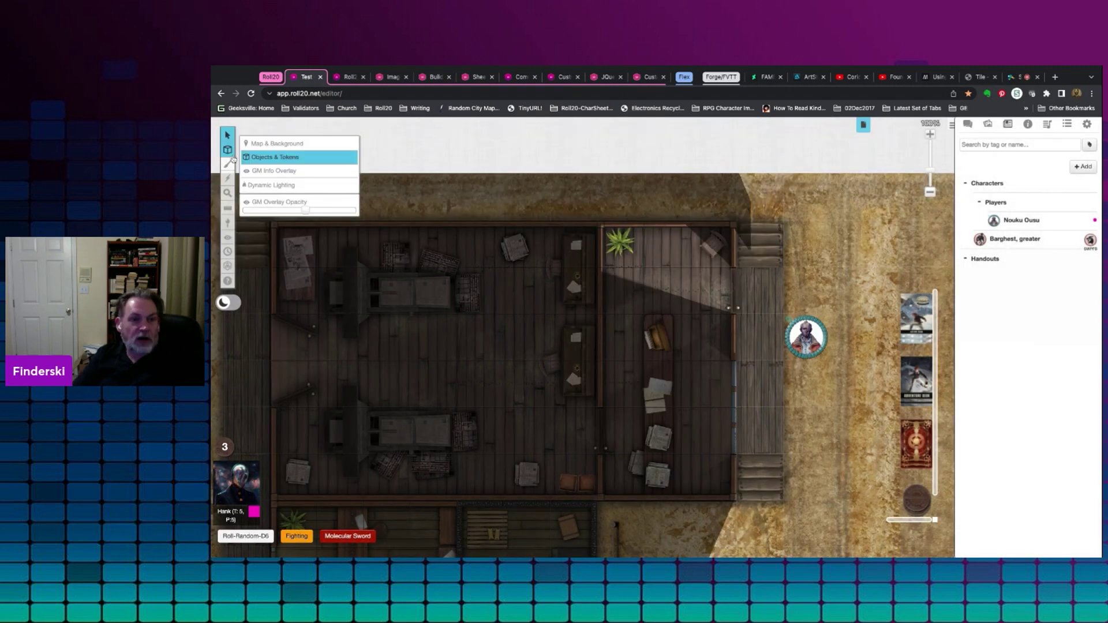
mouse_move(224, 151)
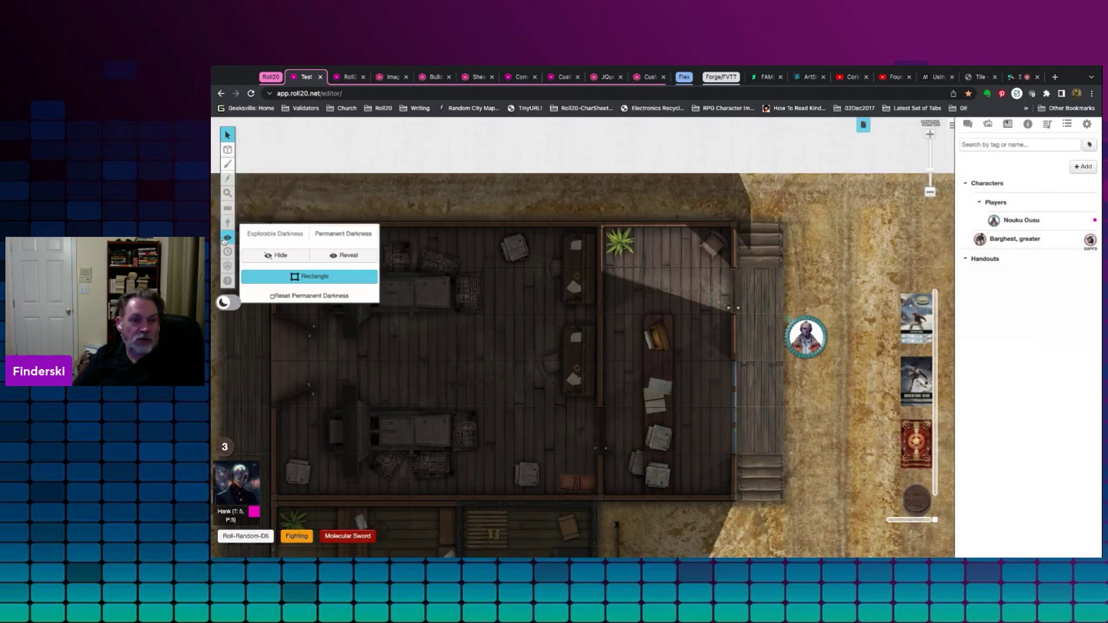
mouse_move(227, 210)
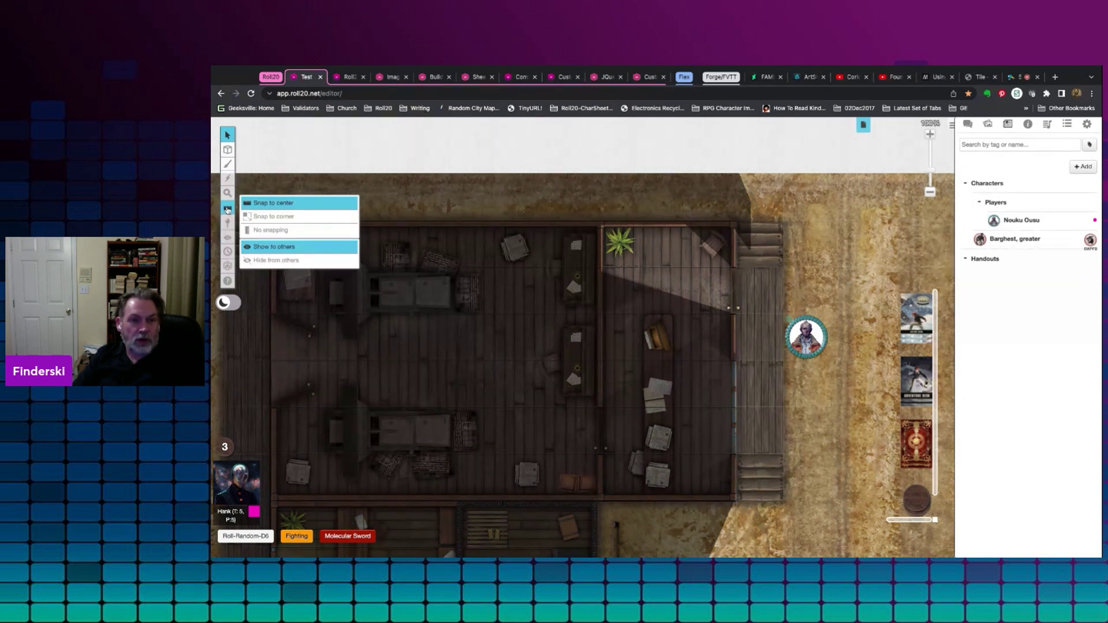
left_click(227, 209)
left_click_drag(806, 334, 806, 459)
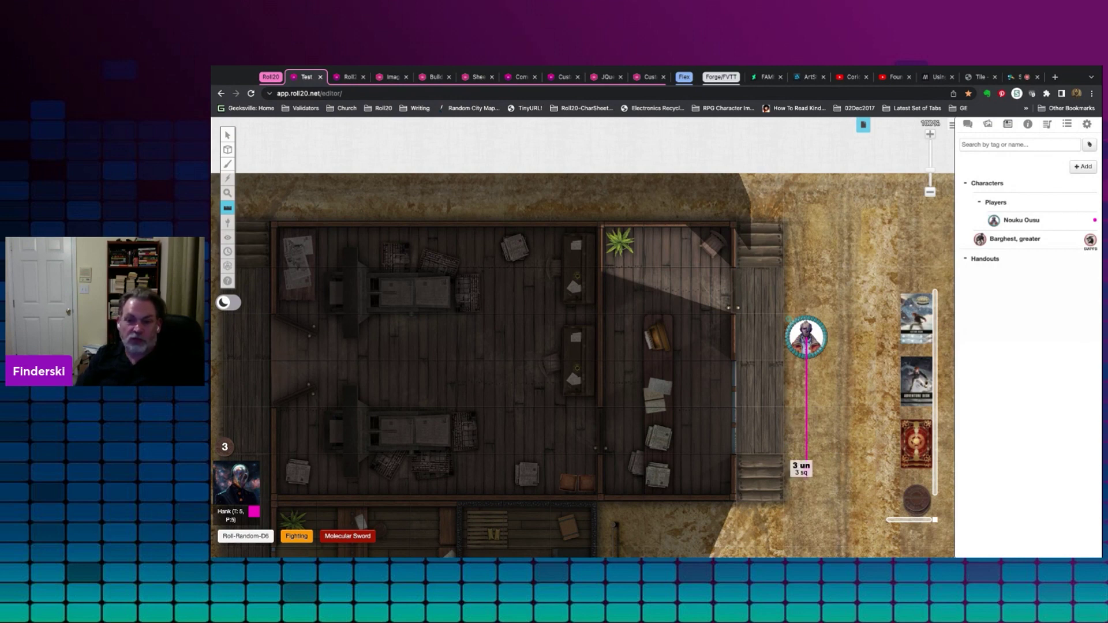
left_click_drag(806, 460, 807, 507)
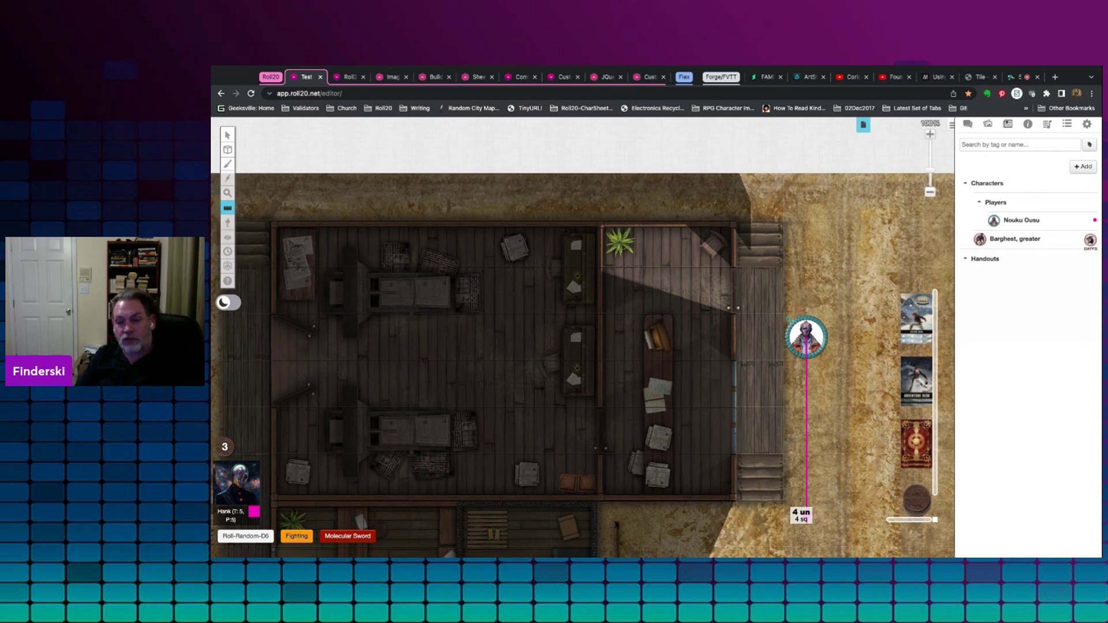
left_click_drag(807, 507, 719, 556)
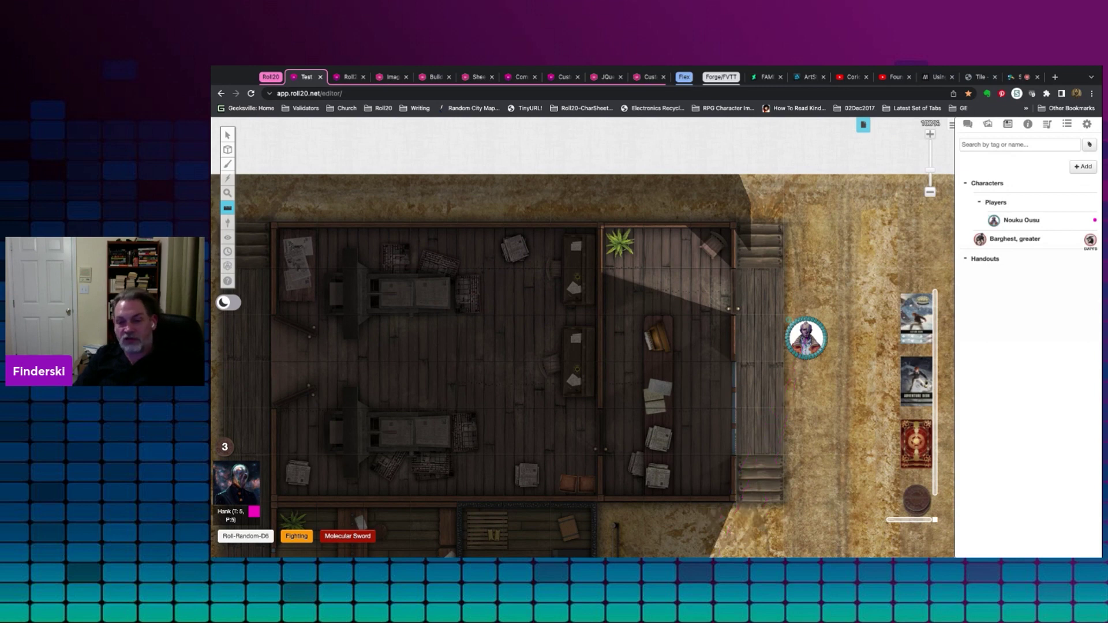
scroll(781, 487, "up", 1)
scroll(781, 487, "right", 1)
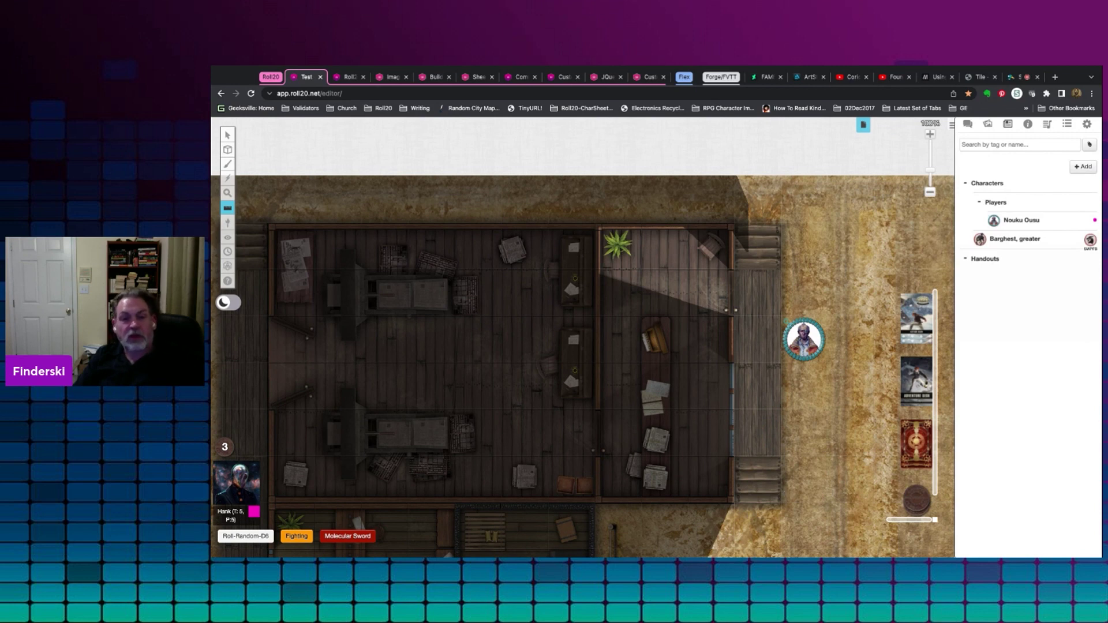
- Move the PLAYERS ribbon from the Start page thumbnail onto the Grand Saloon thumbnail
left_click(864, 125)
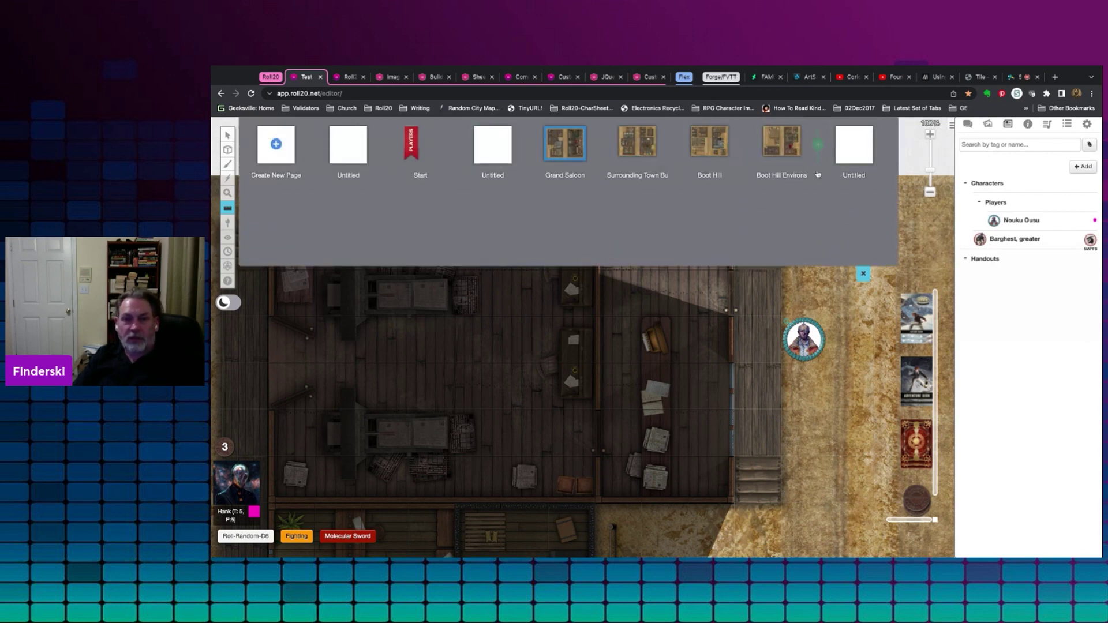
mouse_move(854, 164)
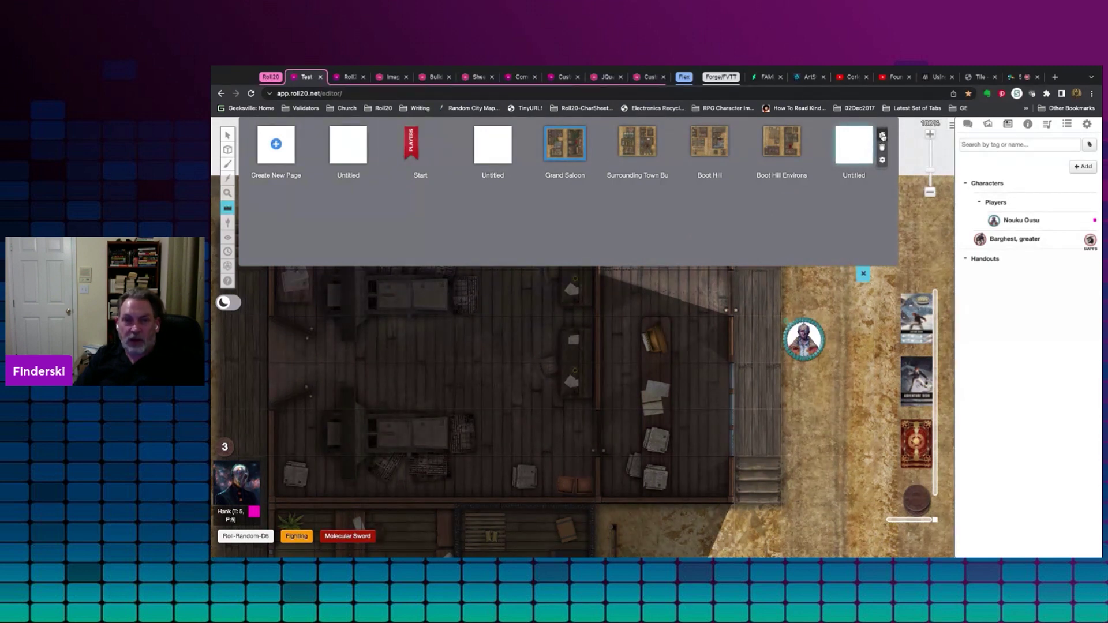
mouse_move(411, 142)
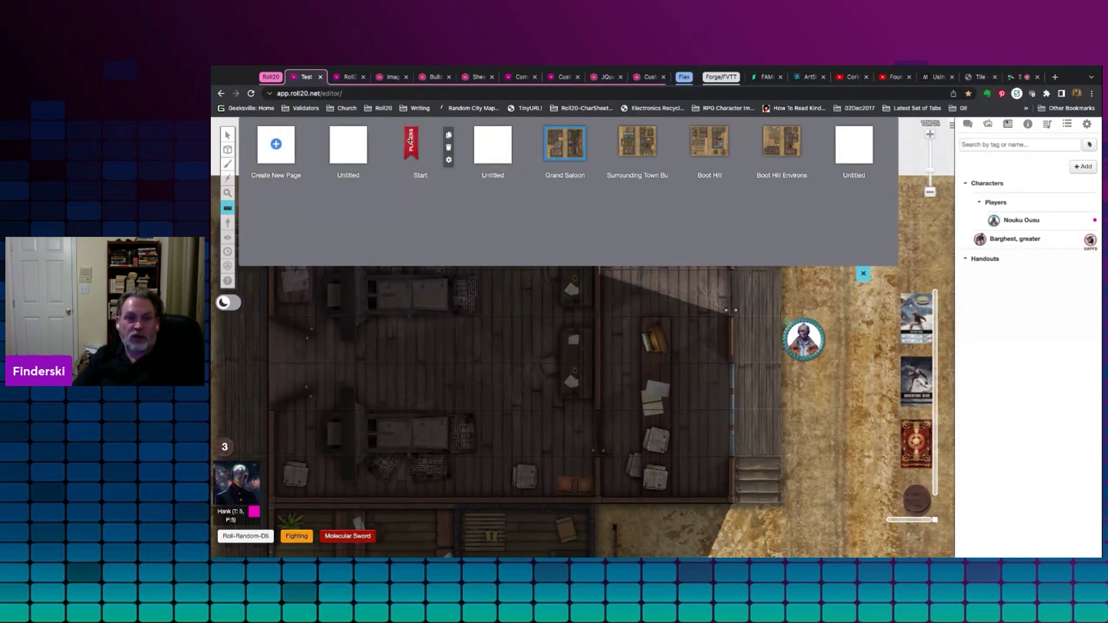
left_click_drag(445, 147, 557, 141)
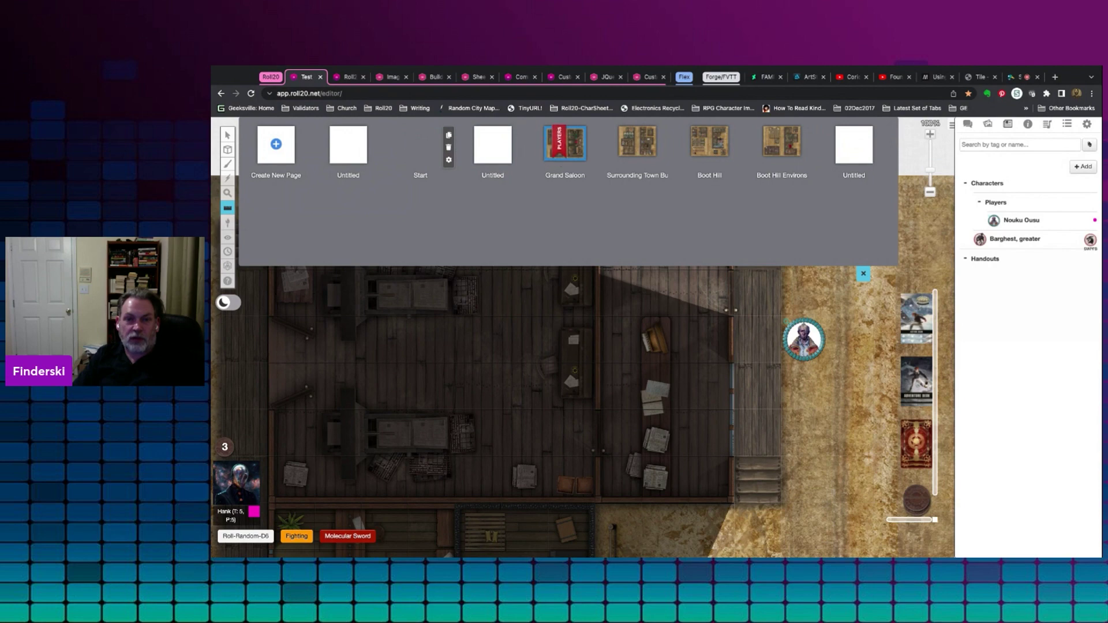